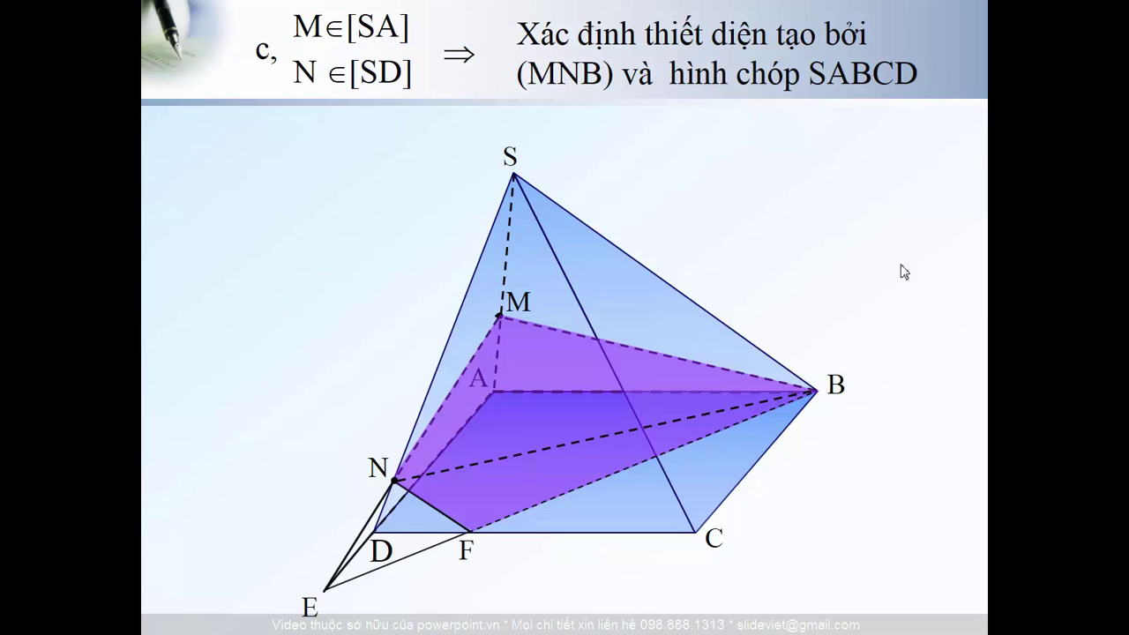
Duplicate slide 18 as a new slide 19.
key(Escape)
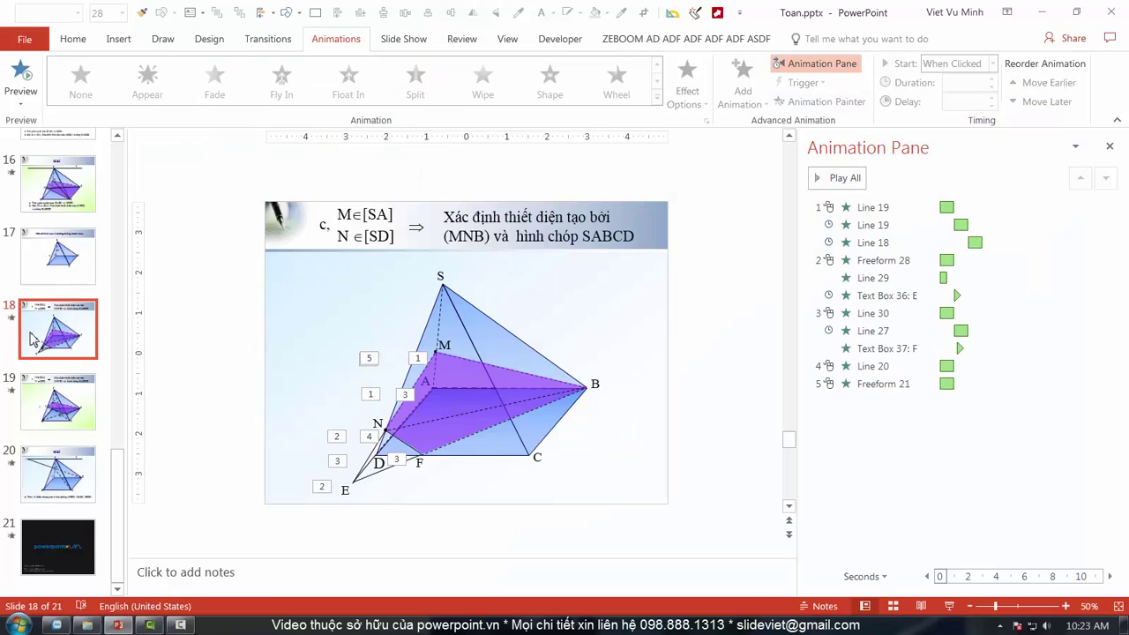
key(ctrl+c)
key(ctrl+v)
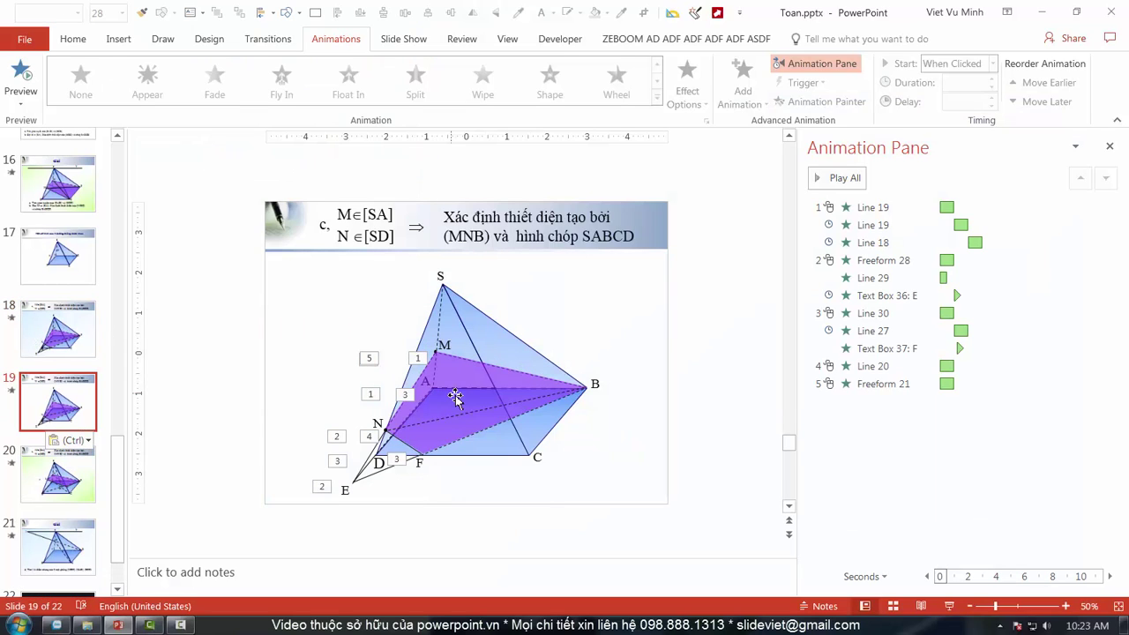
Delete the purple cross-section, inner lines and the E, F, M, N labels from slide 19.
click(455, 392)
key(Delete)
key(Delete)
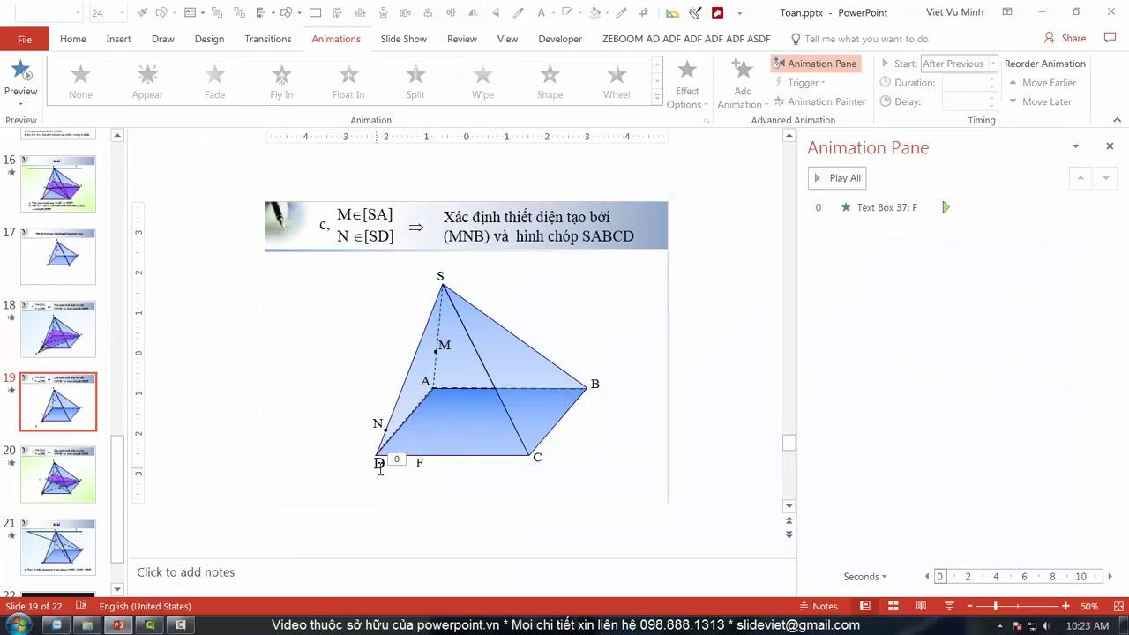
click(424, 477)
key(Delete)
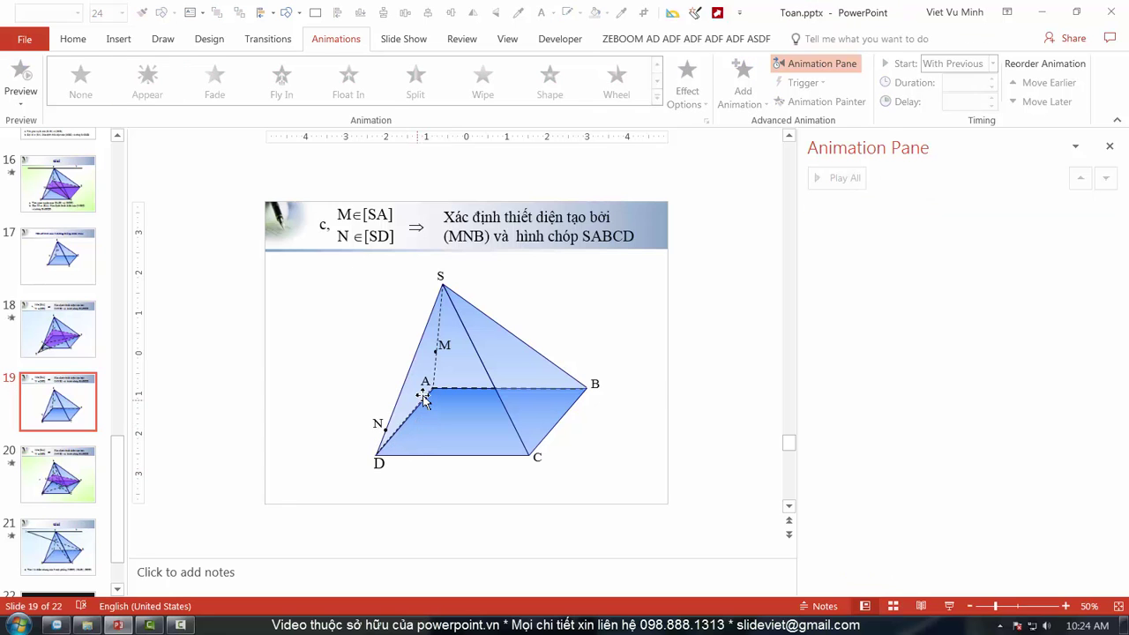
scroll(423, 388, up, 2)
click(433, 383)
scroll(455, 408, down, 1)
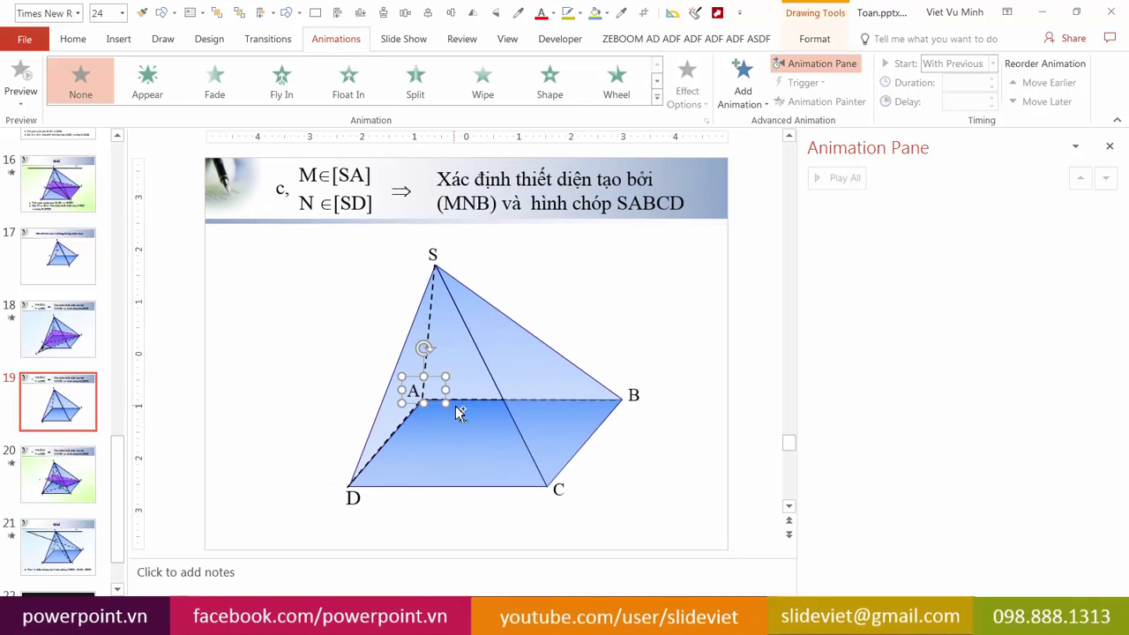
key(Escape)
click(85, 41)
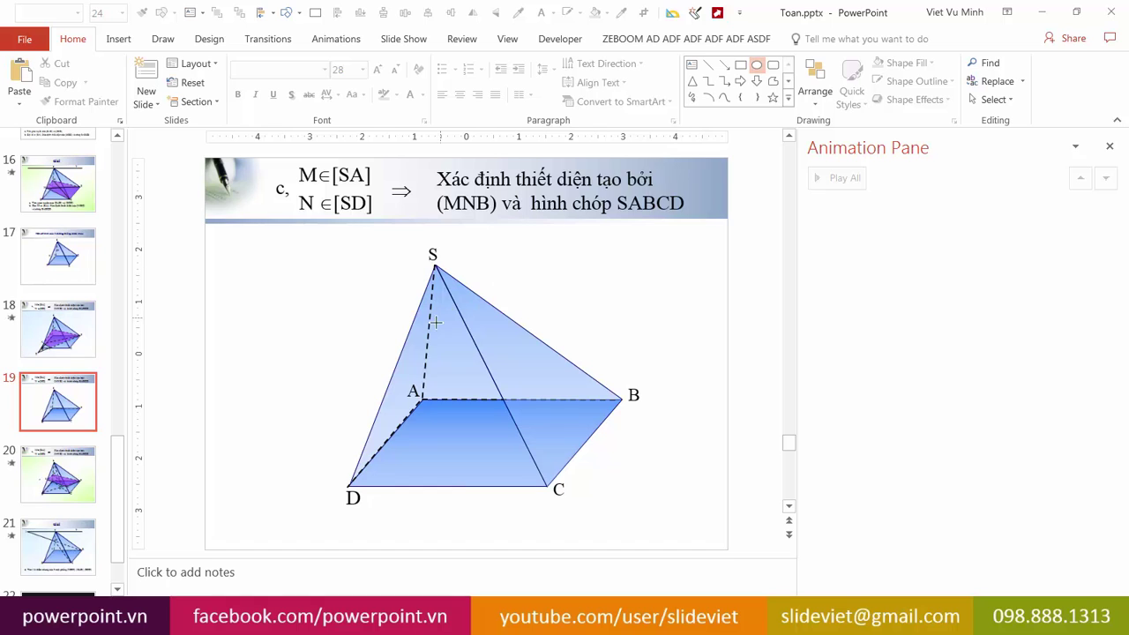
Draw a tiny dark navy dot exactly on edge SA.
click(426, 355)
scroll(429, 353, up, 3)
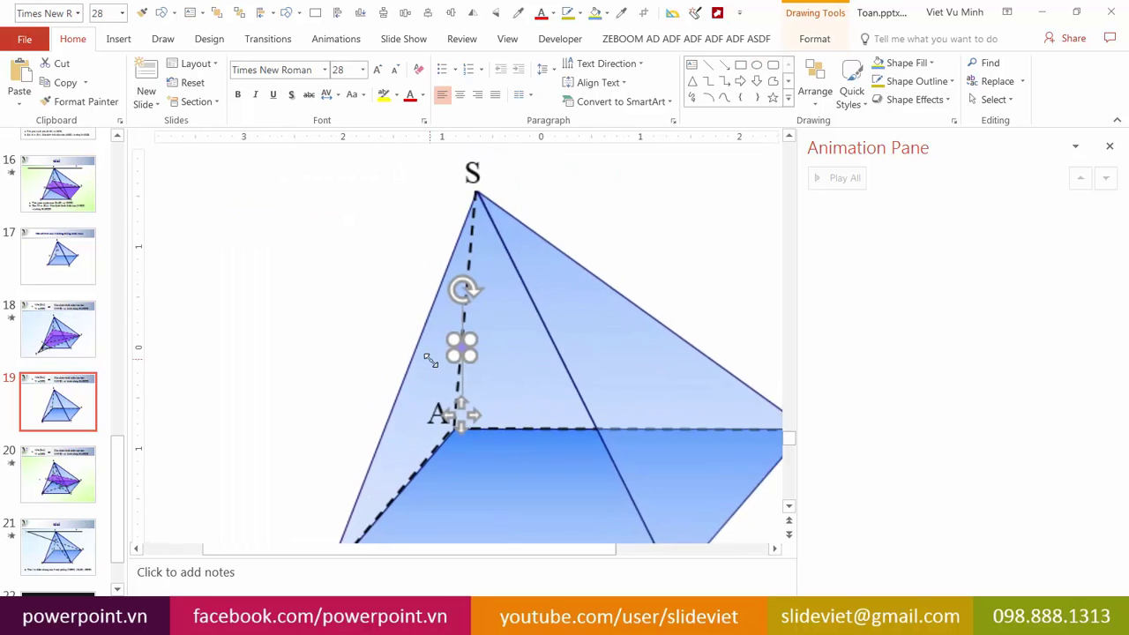
scroll(529, 346, up, 3)
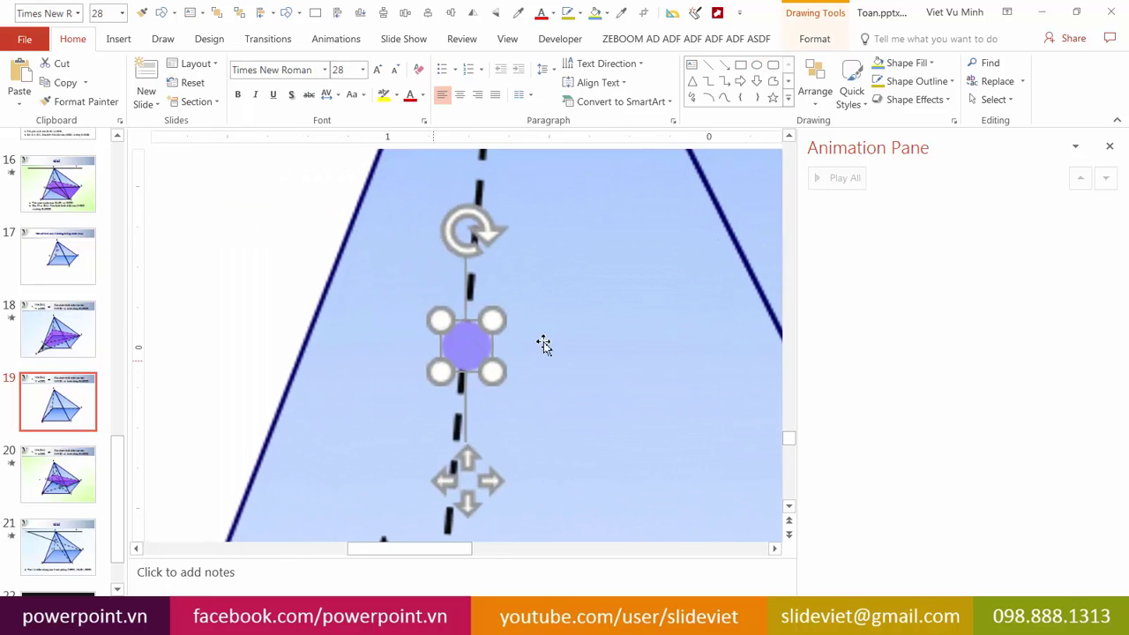
click(605, 13)
click(605, 54)
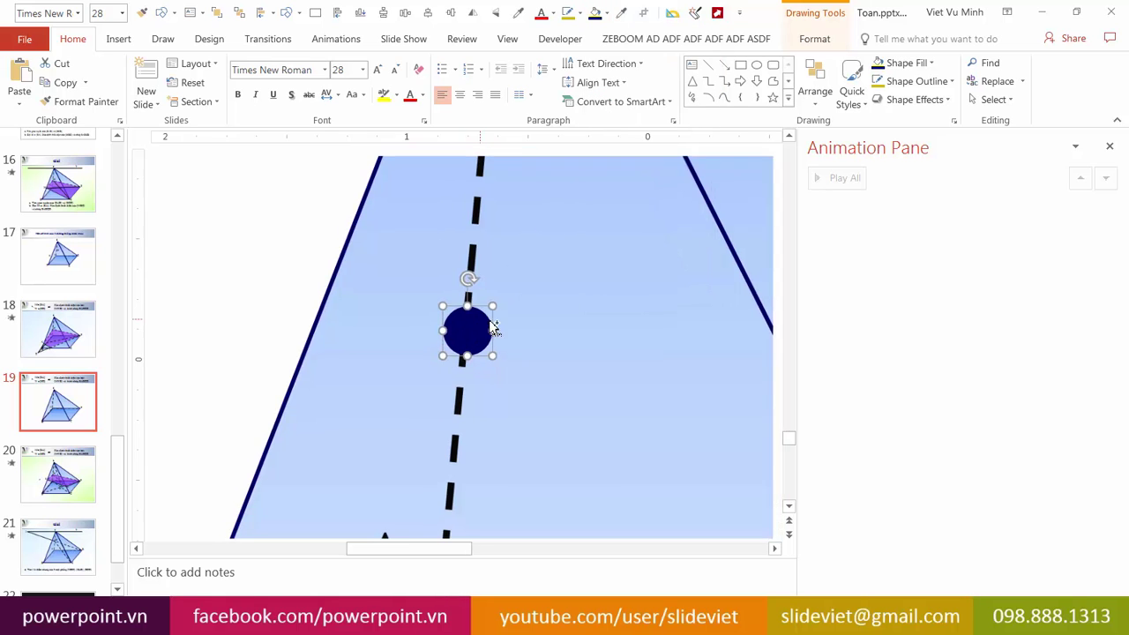
scroll(492, 324, down, 3)
scroll(492, 323, down, 2)
scroll(493, 324, down, 2)
scroll(468, 353, up, 2)
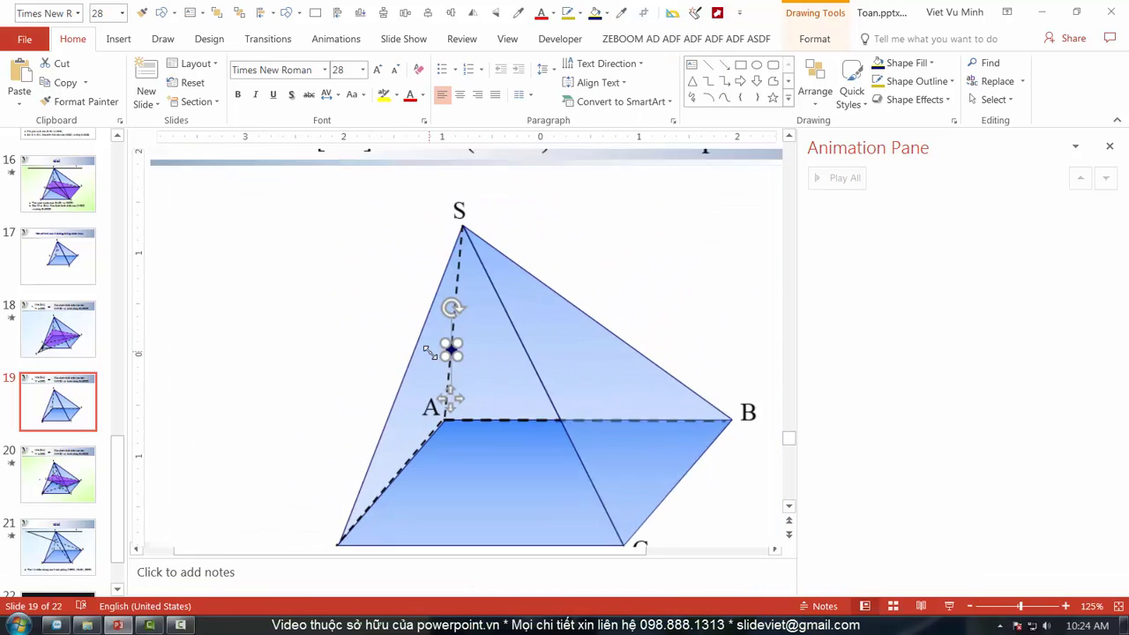
scroll(468, 370, up, 5)
drag(485, 367, 272, 423)
Place a copy of the navy dot on edge SD near D.
scroll(463, 350, down, 3)
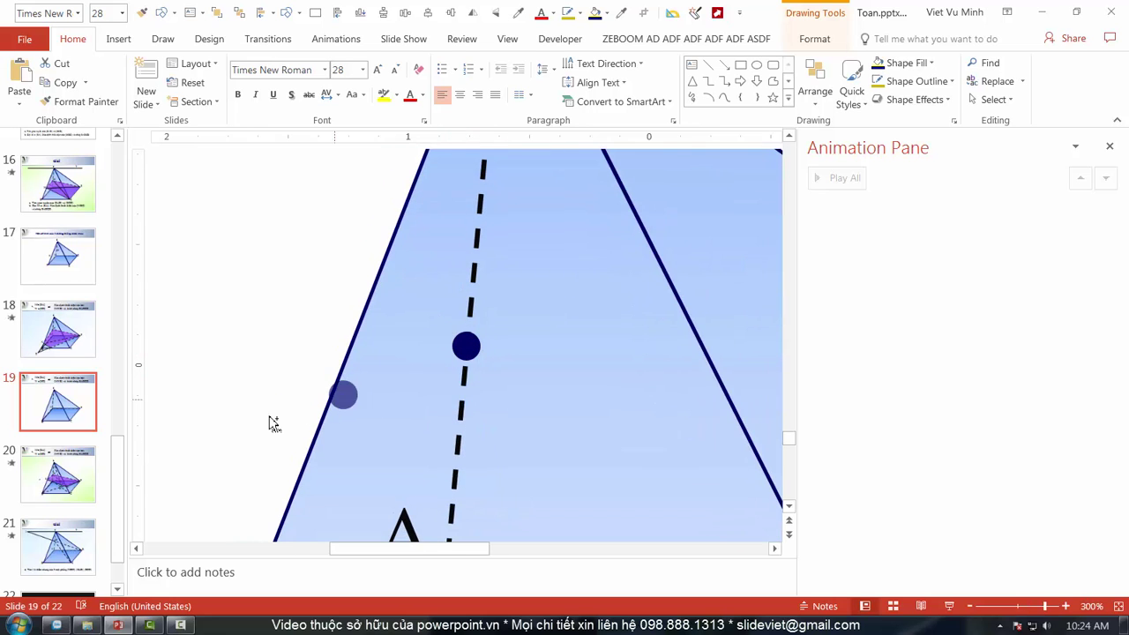
scroll(405, 334, down, 3)
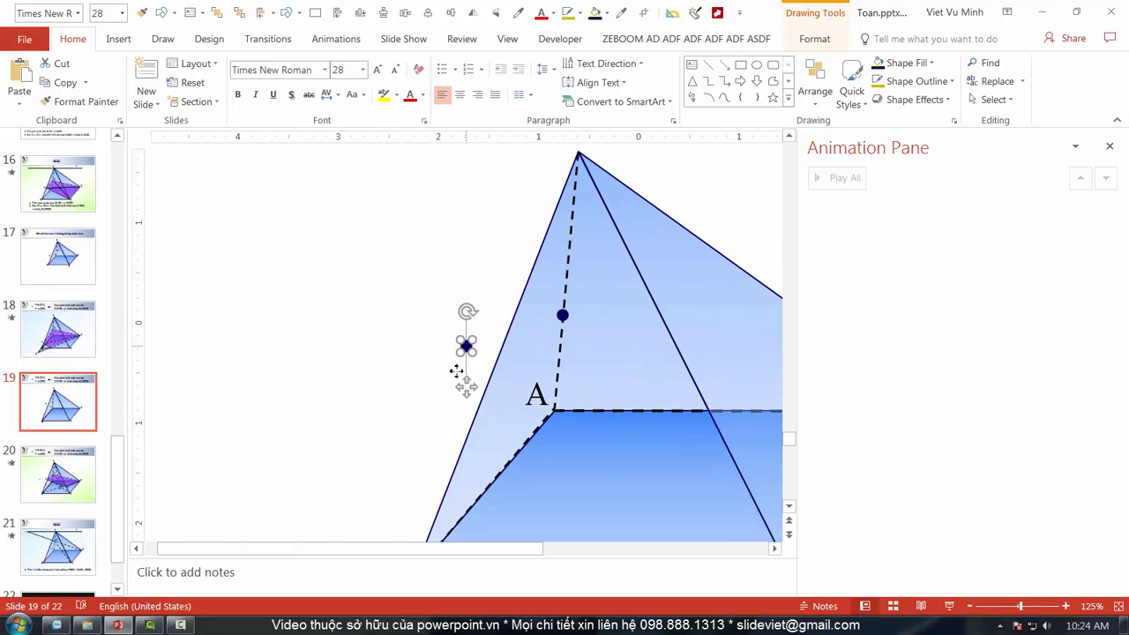
mouse_move(467, 347)
mouse_down()
mouse_move(438, 467)
mouse_move(443, 496)
mouse_up()
scroll(350, 459, down, 3)
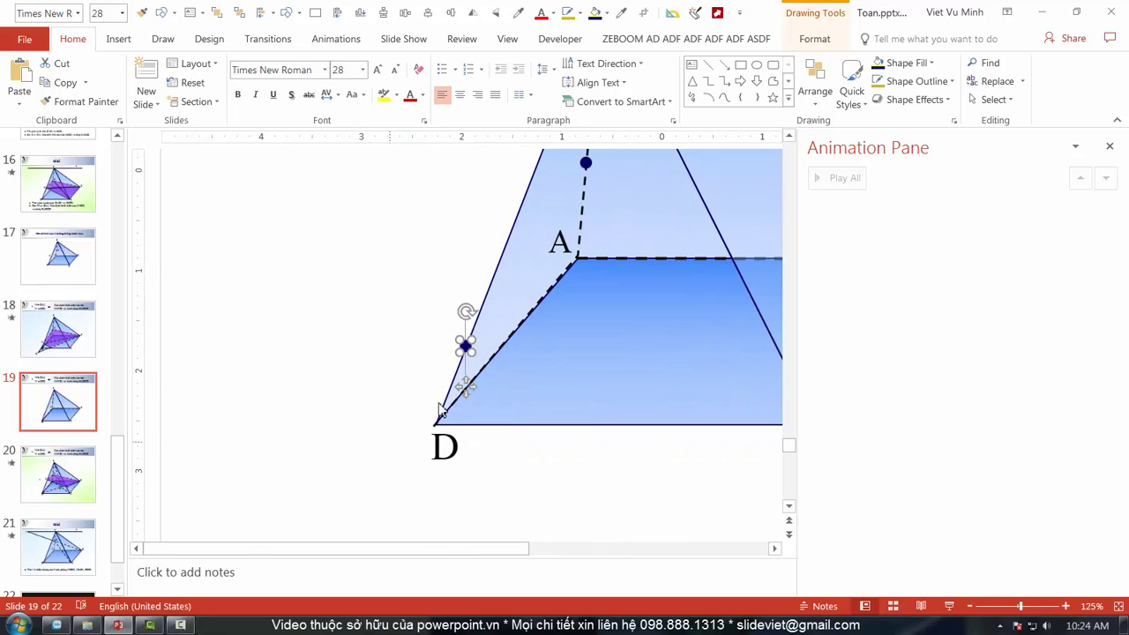
scroll(464, 346, up, 2)
scroll(497, 343, down, 2)
scroll(574, 277, down, 1)
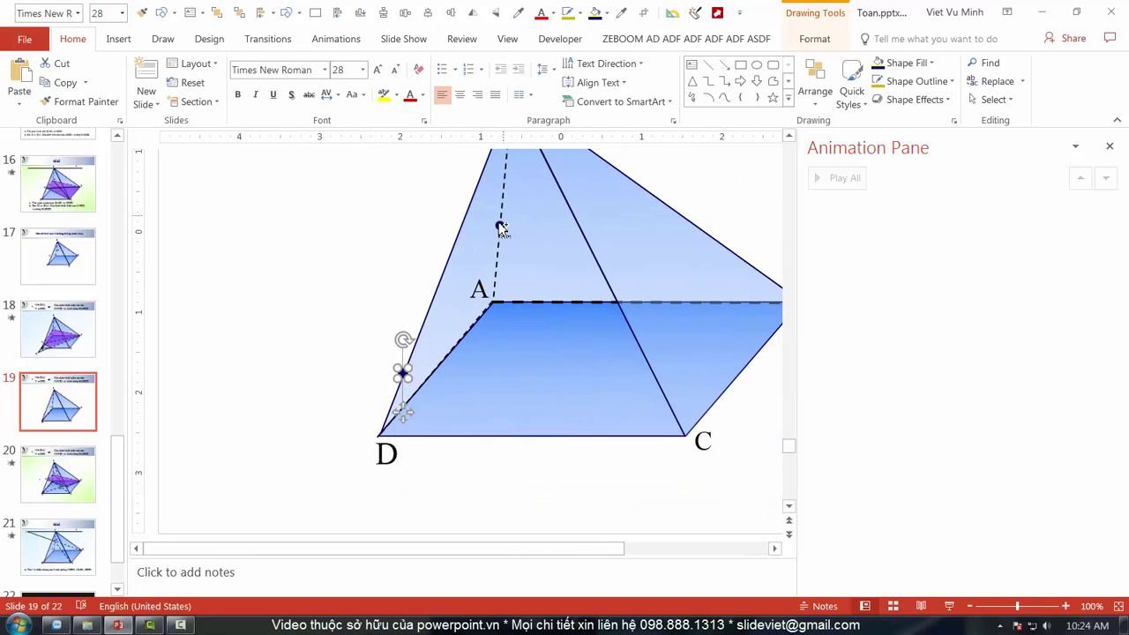
shift+click(499, 226)
scroll(480, 274, up, 3)
scroll(526, 280, up, 2)
scroll(459, 370, up, 1)
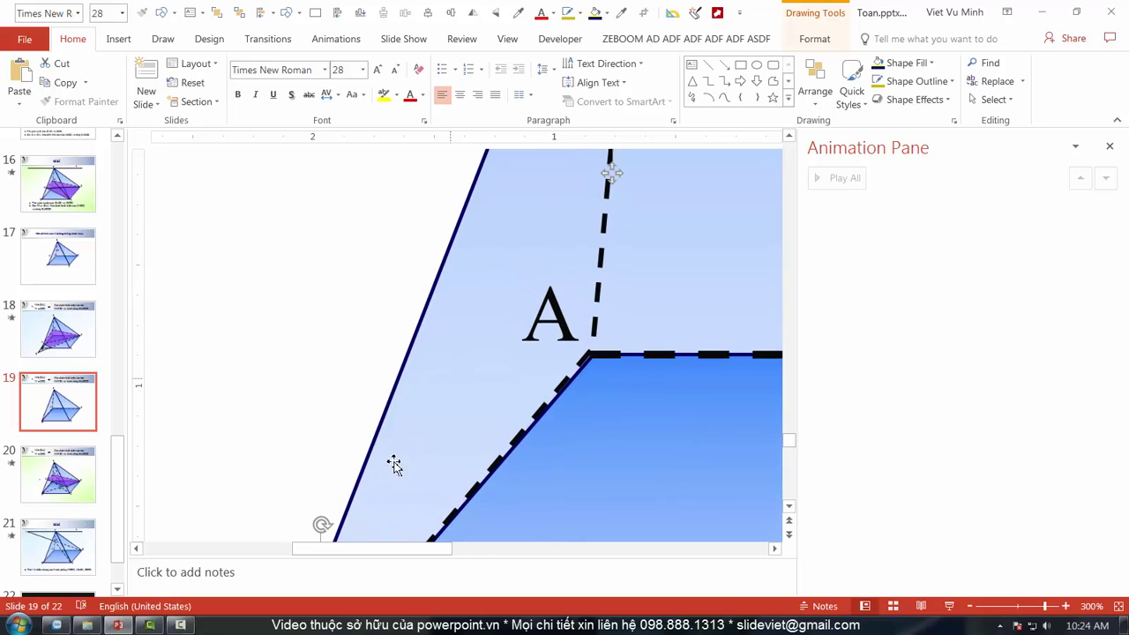
scroll(462, 412, up, 1)
shift+click(605, 201)
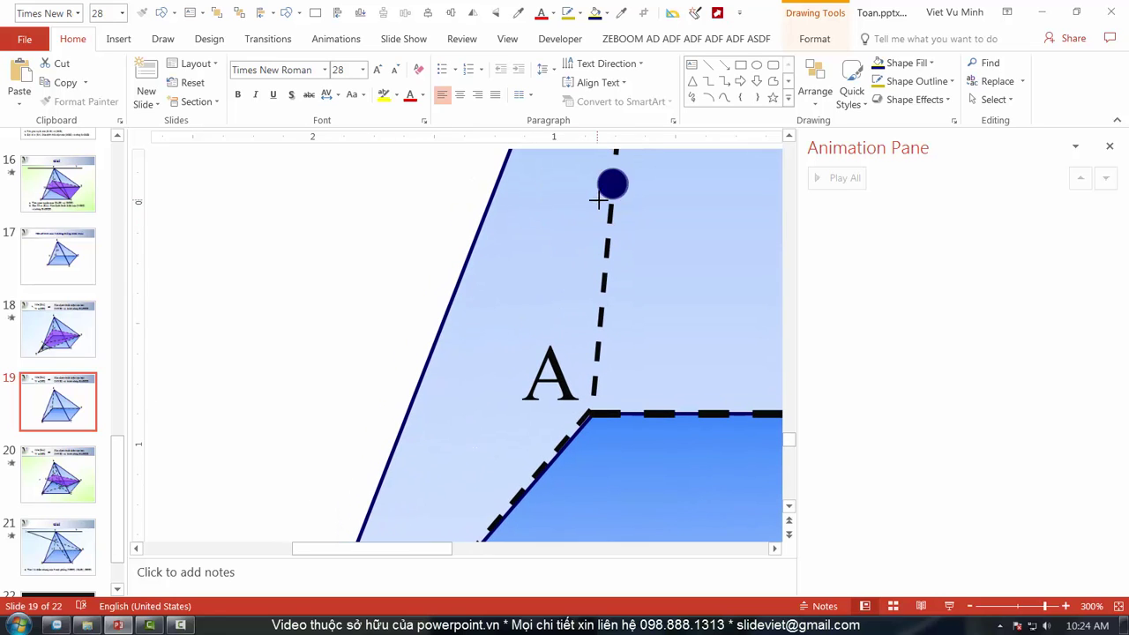
shift+click(609, 189)
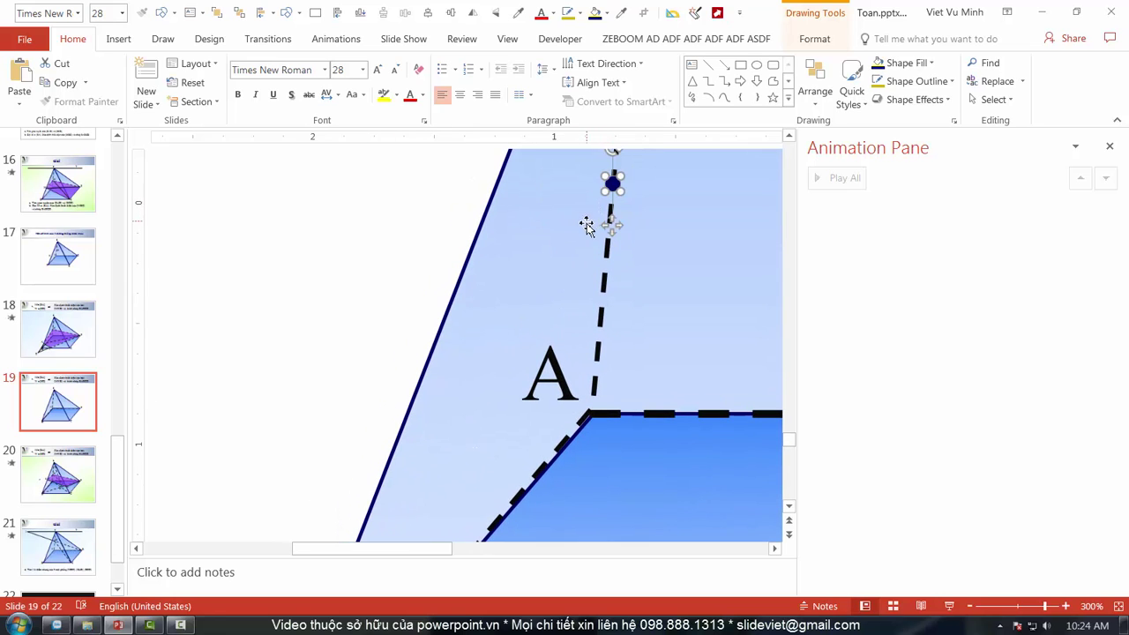
scroll(494, 282, down, 2)
scroll(344, 363, down, 2)
click(344, 363)
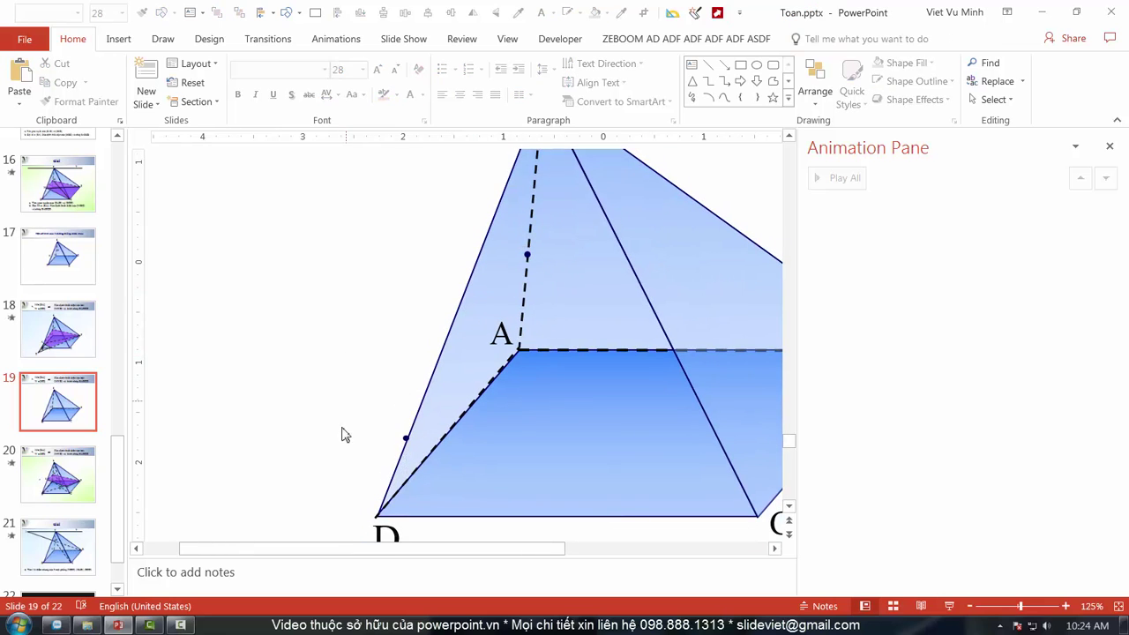
click(407, 439)
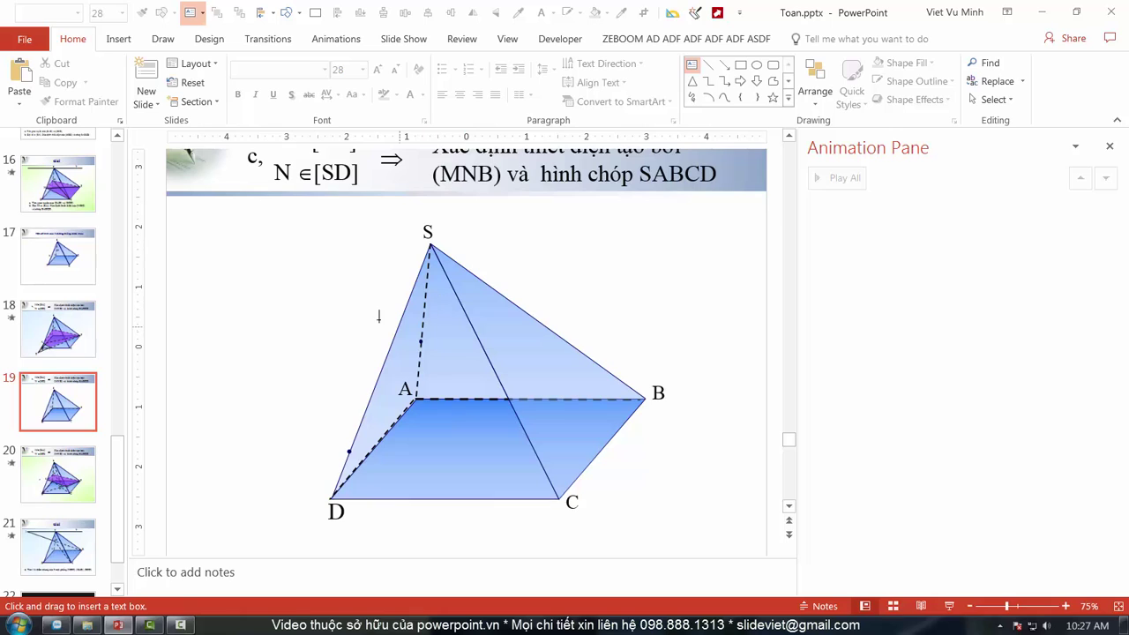
Add a size-16 'M' label beside the dot on SA.
click(368, 316)
text(M)
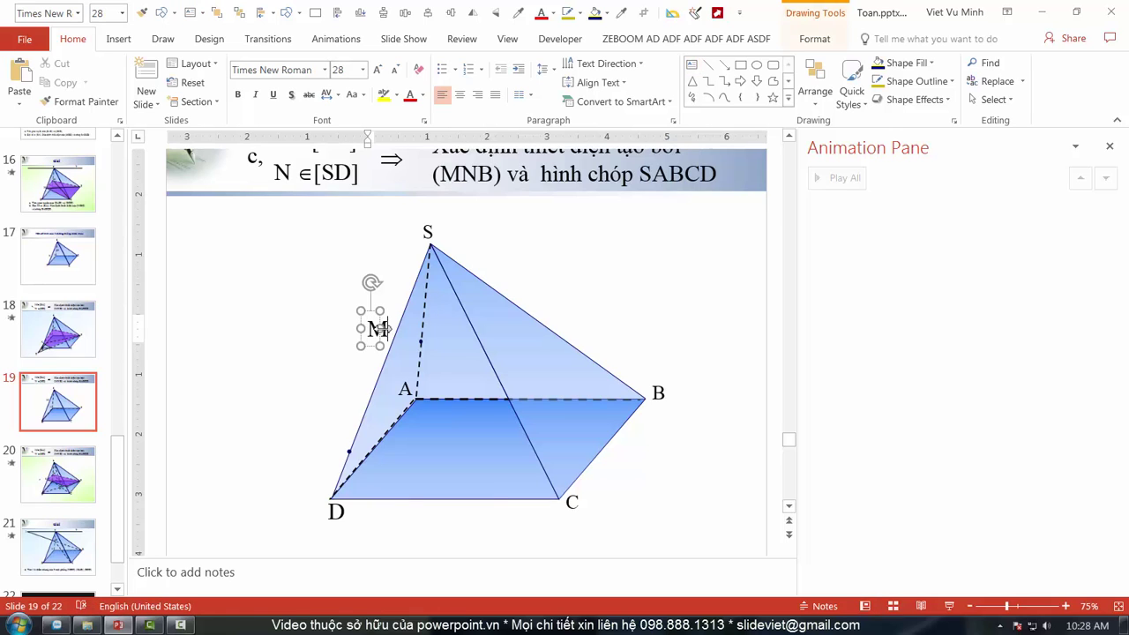
double_click(377, 328)
key(ctrl+shift+comma)
key(ctrl+shift+comma)
key(ctrl+shift+comma)
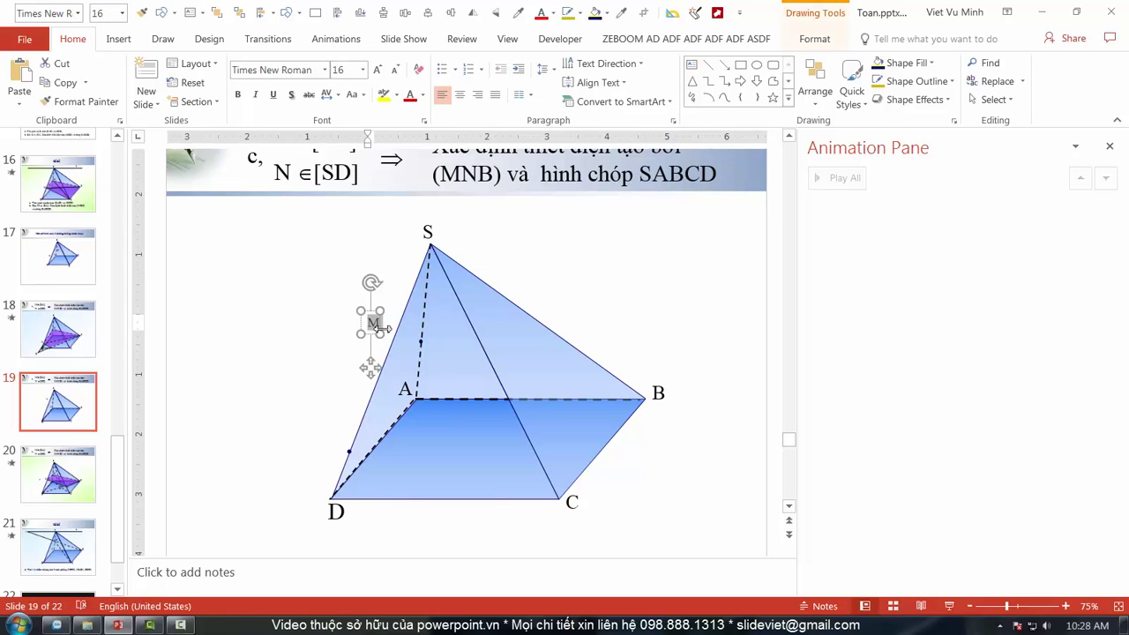
click(320, 294)
drag(370, 328, 429, 346)
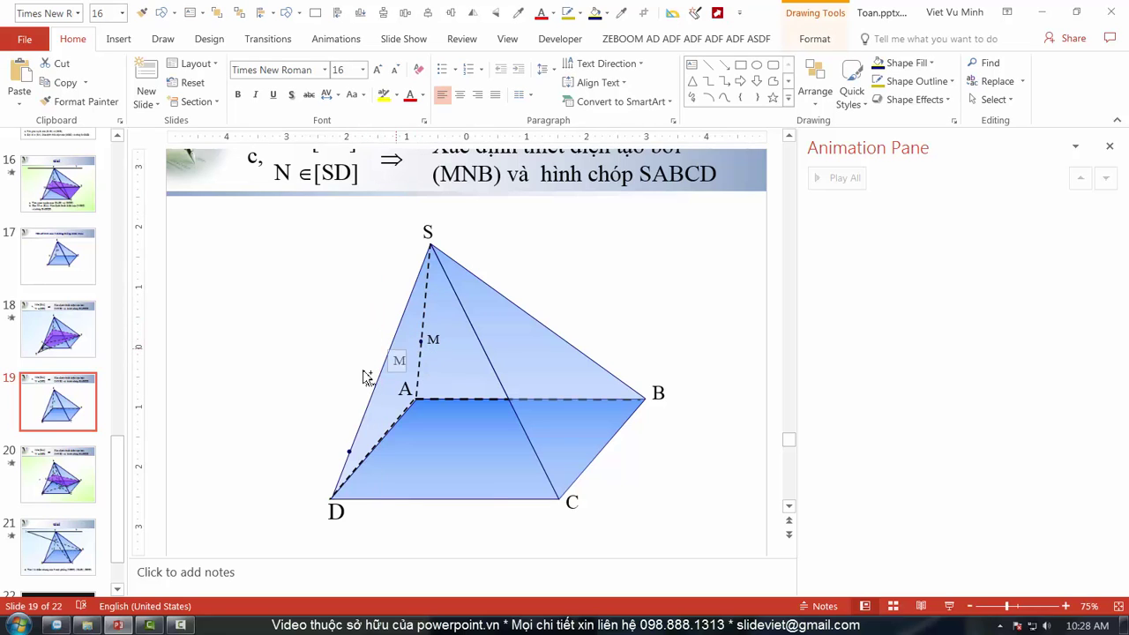
Copy the label next to the dot on SD and change it to 'N'.
drag(366, 378, 338, 438)
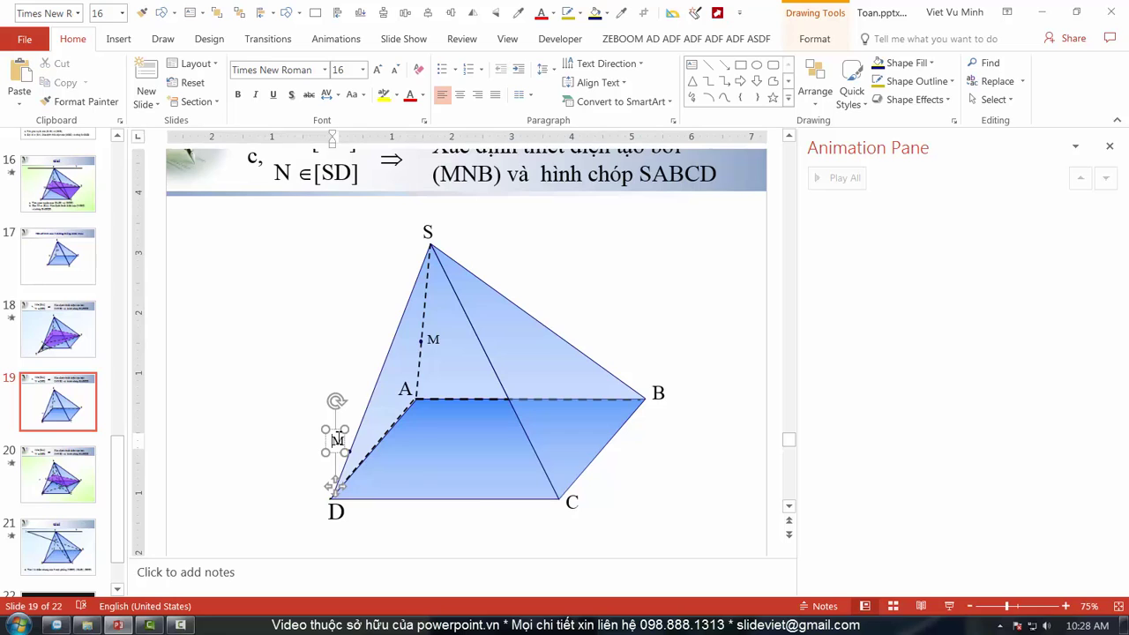
double_click(337, 439)
text(N)
click(285, 453)
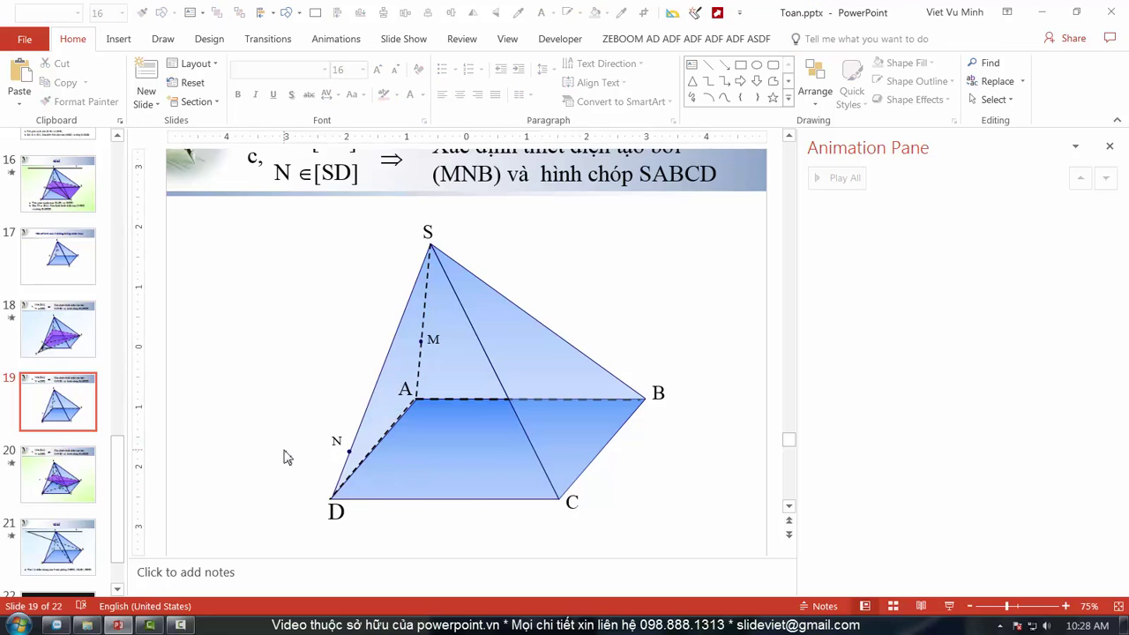
click(334, 453)
shift+click(433, 344)
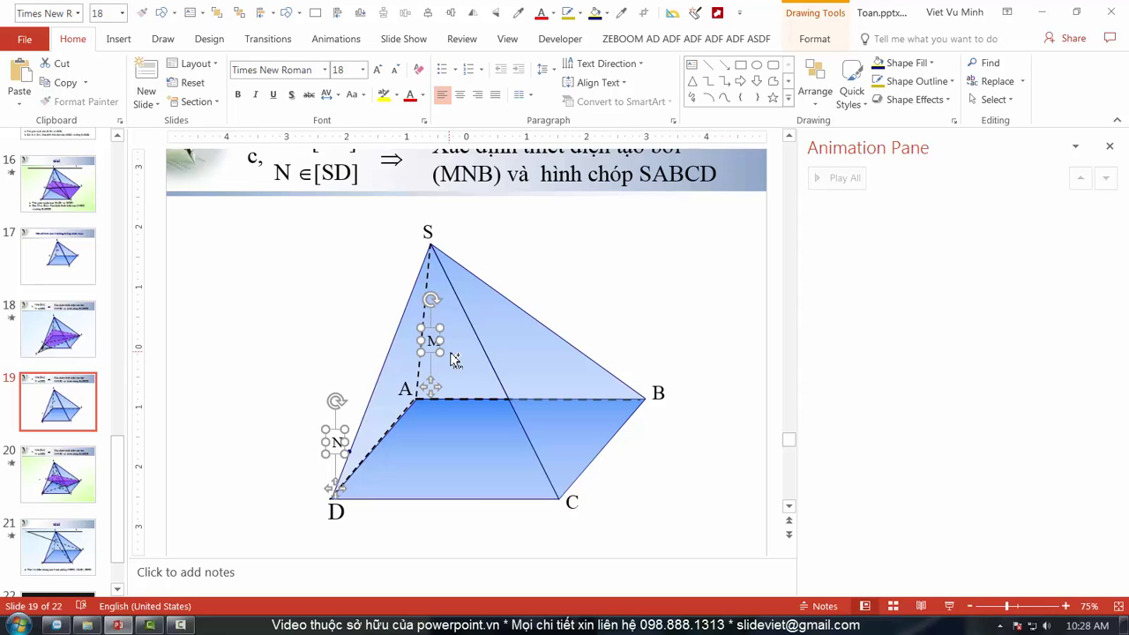
click(251, 359)
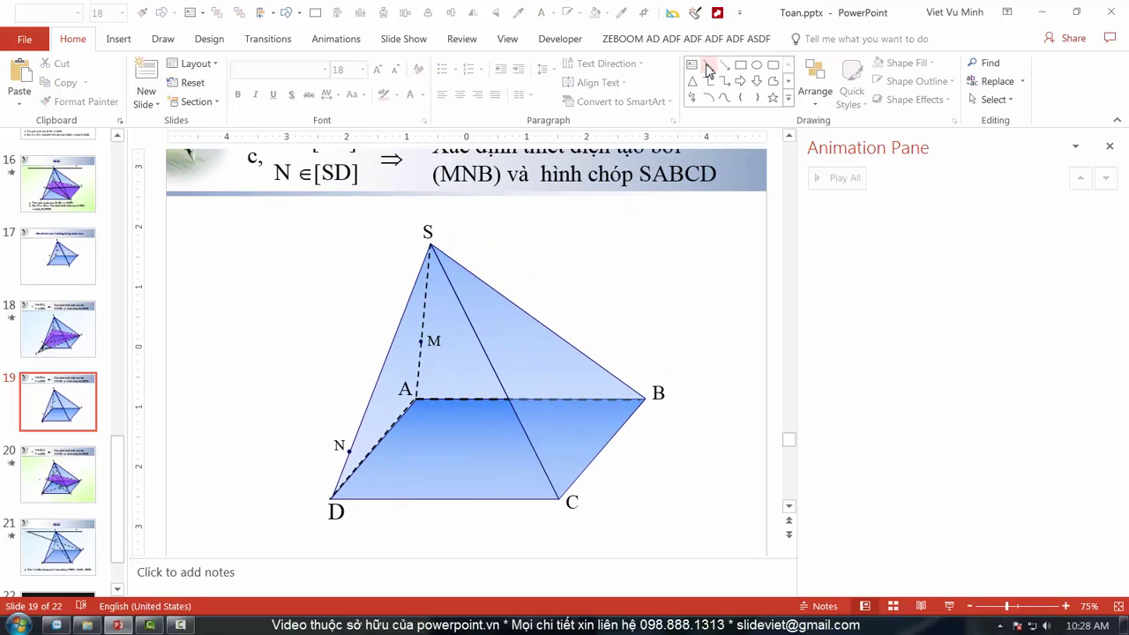
click(709, 70)
Draw the segments joining M, N and B inside the pyramid.
drag(421, 343, 350, 451)
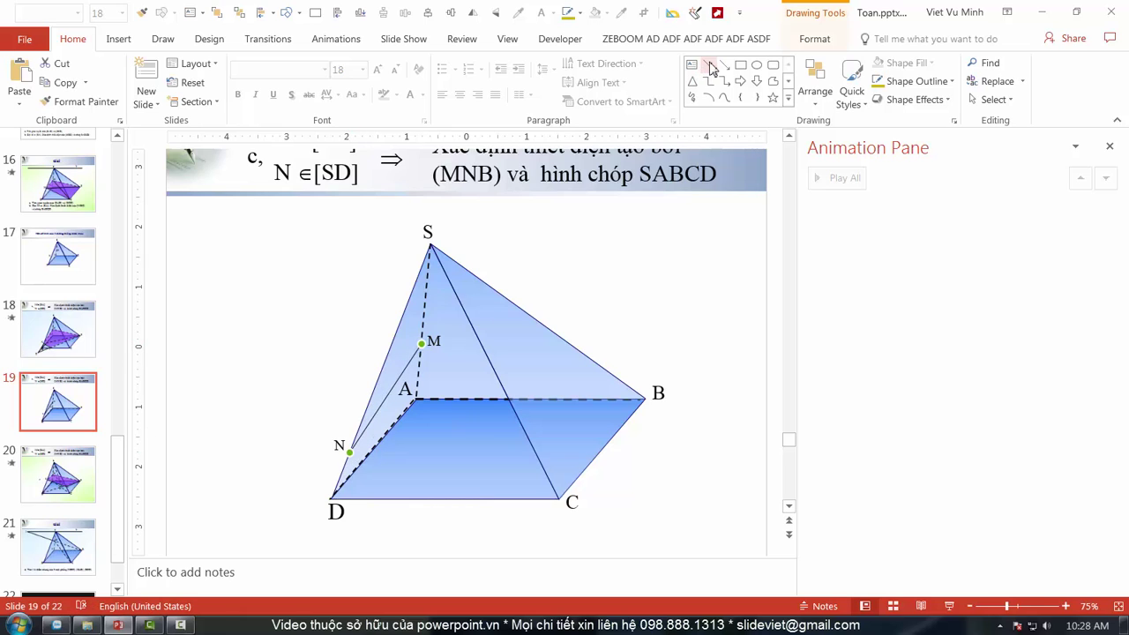
click(711, 70)
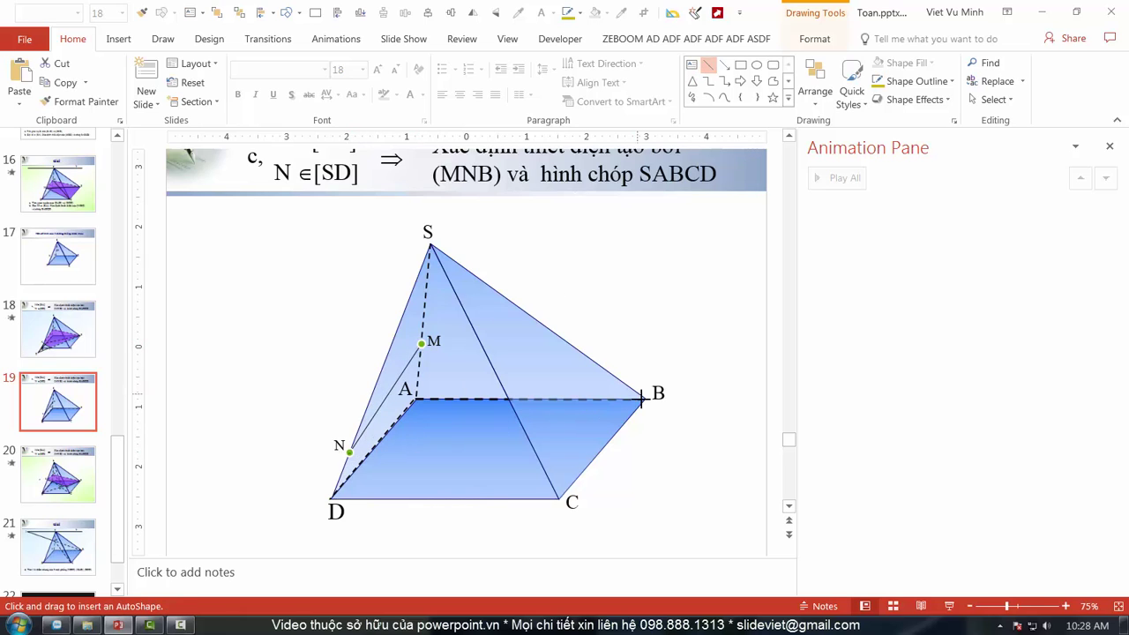
mouse_move(350, 451)
mouse_down()
mouse_move(641, 399)
mouse_move(422, 345)
mouse_up()
click(711, 70)
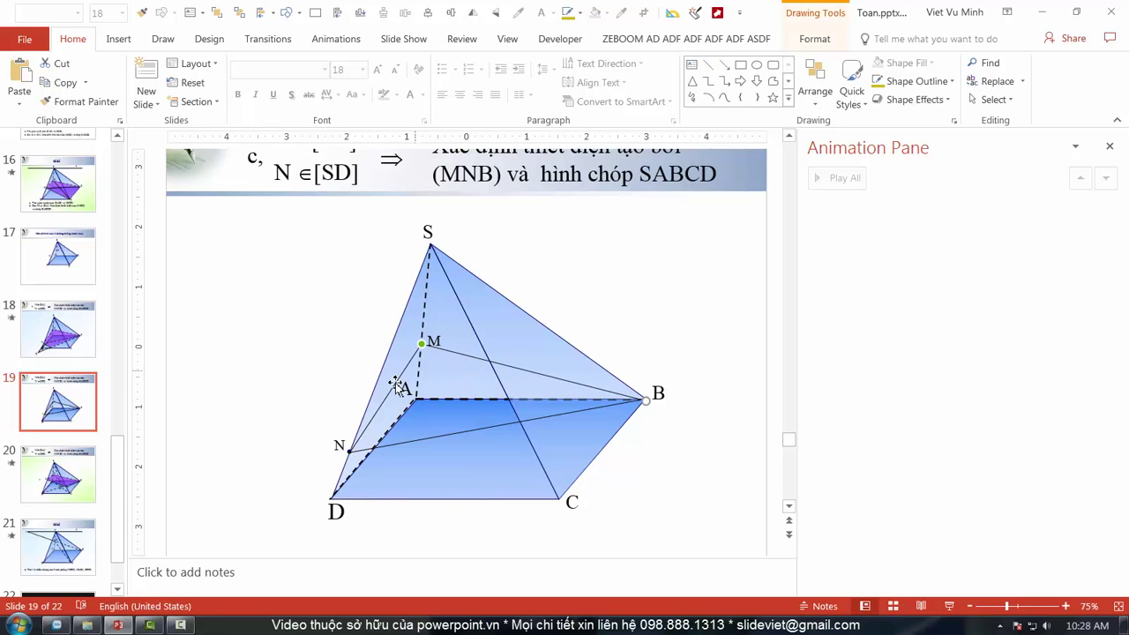
Give the lines through N, M and B a dashed outline.
click(569, 13)
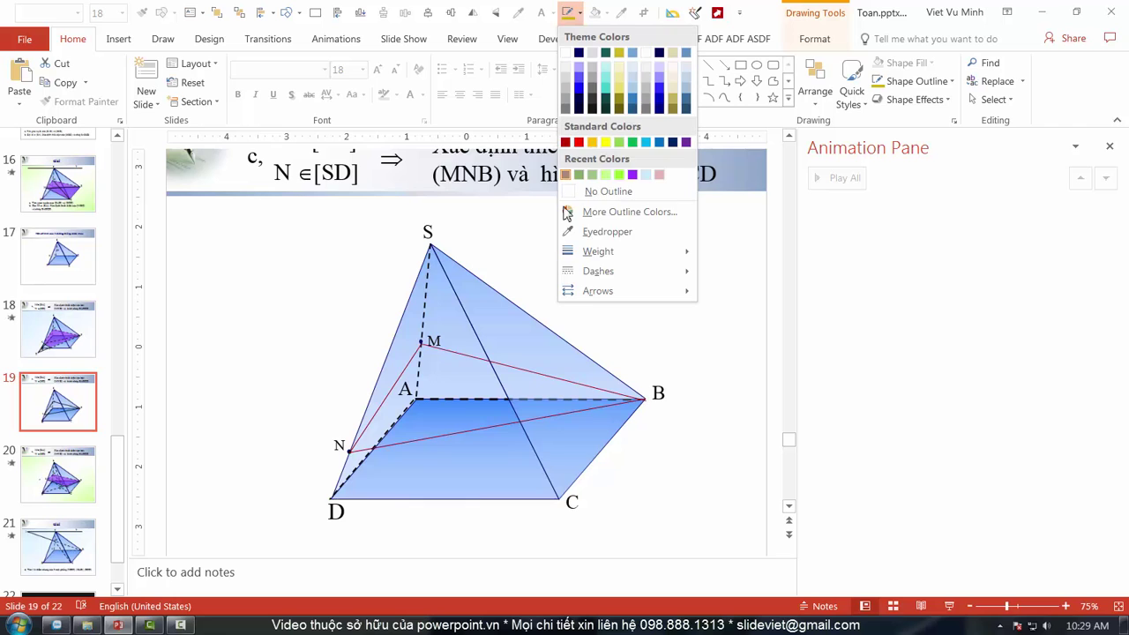
click(732, 313)
scroll(439, 337, up, 2)
click(438, 337)
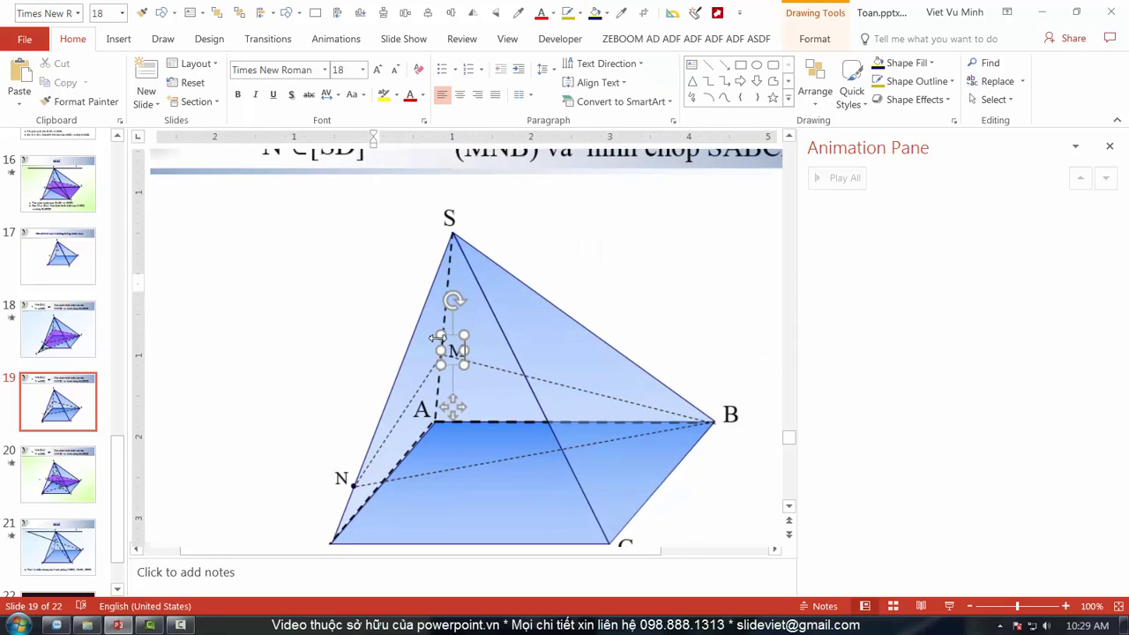
scroll(438, 338, up, 2)
Adjust the old M label, then delete it.
click(472, 334)
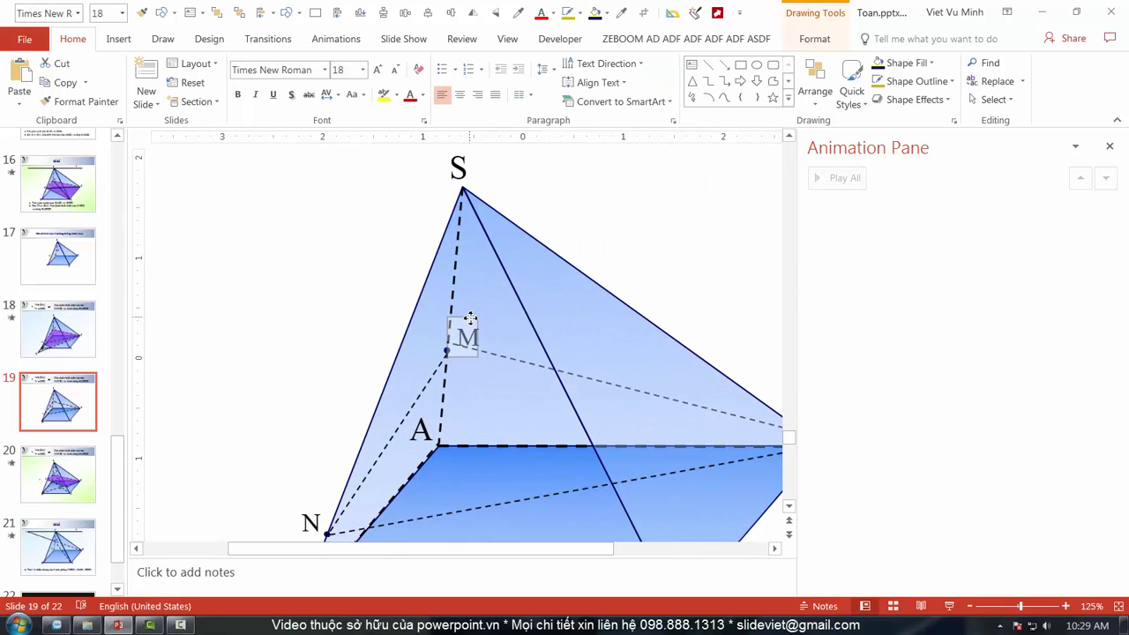
click(477, 334)
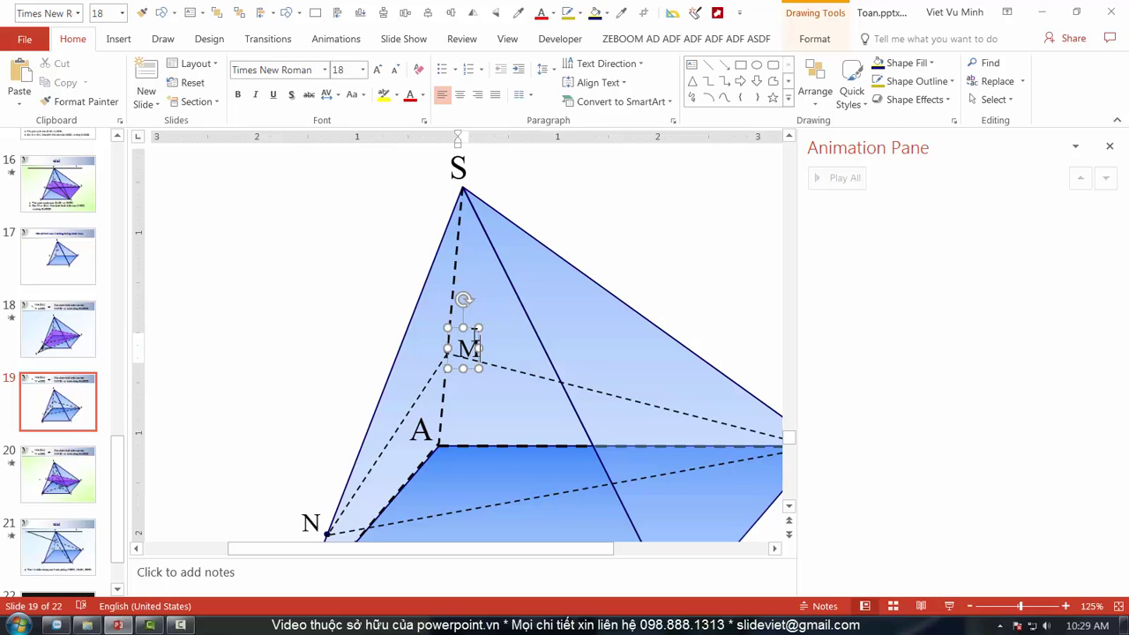
click(496, 369)
click(474, 346)
click(467, 329)
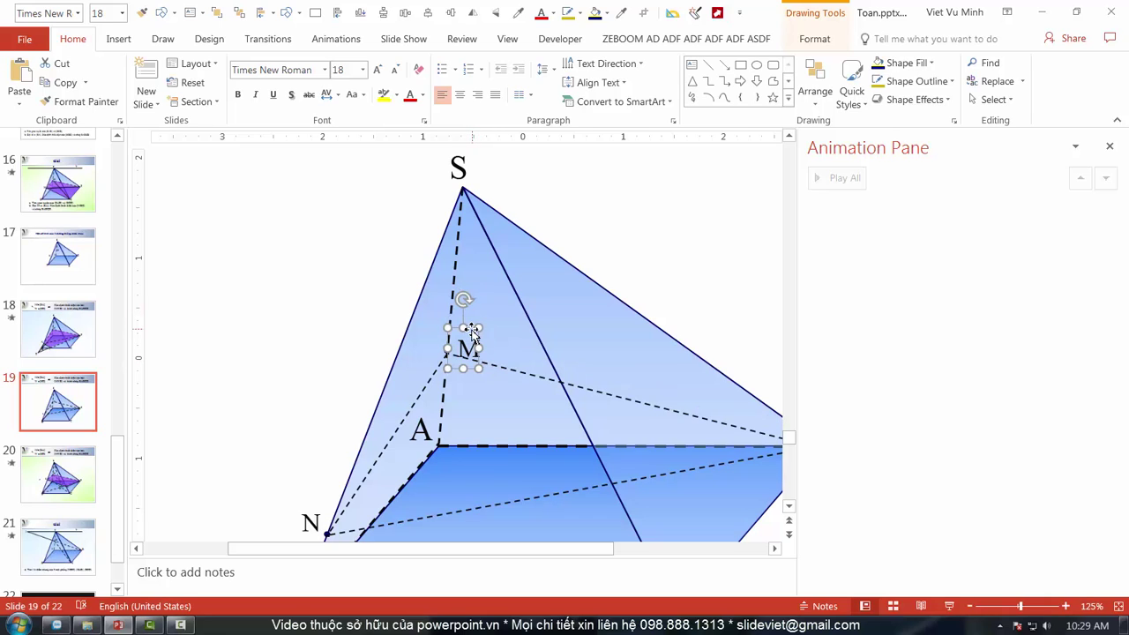
drag(472, 331, 473, 333)
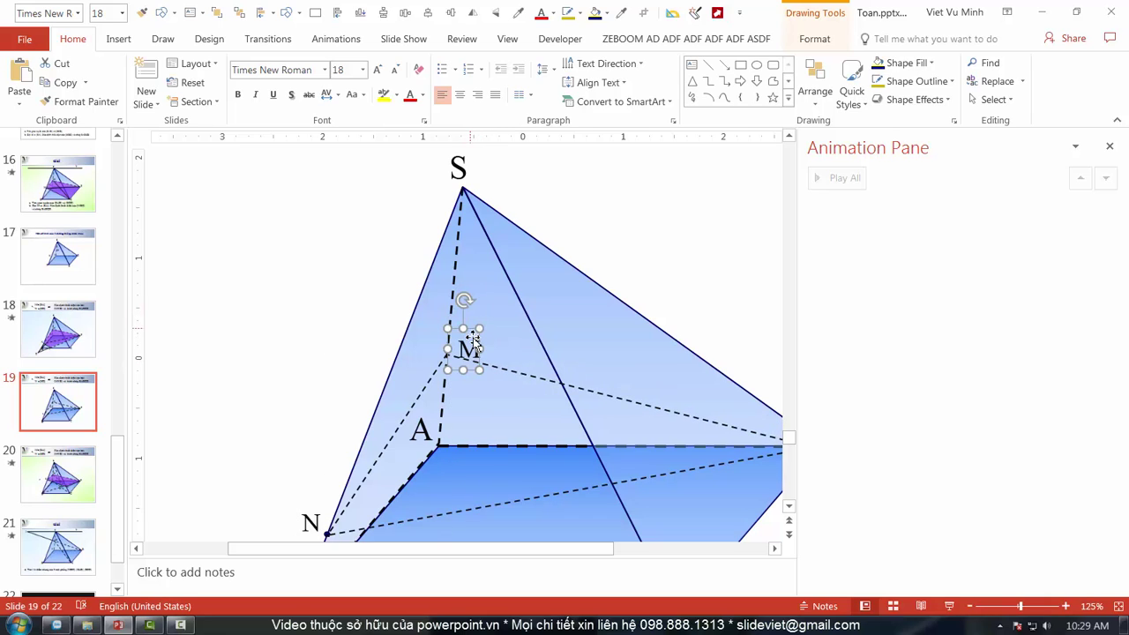
click(487, 370)
click(474, 344)
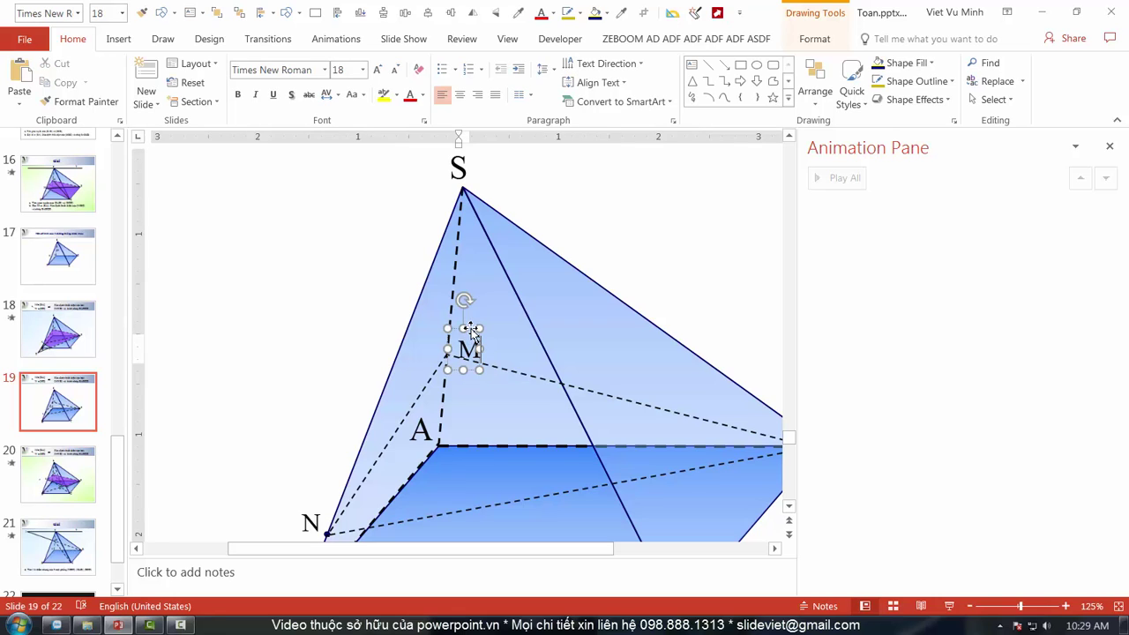
double_click(472, 331)
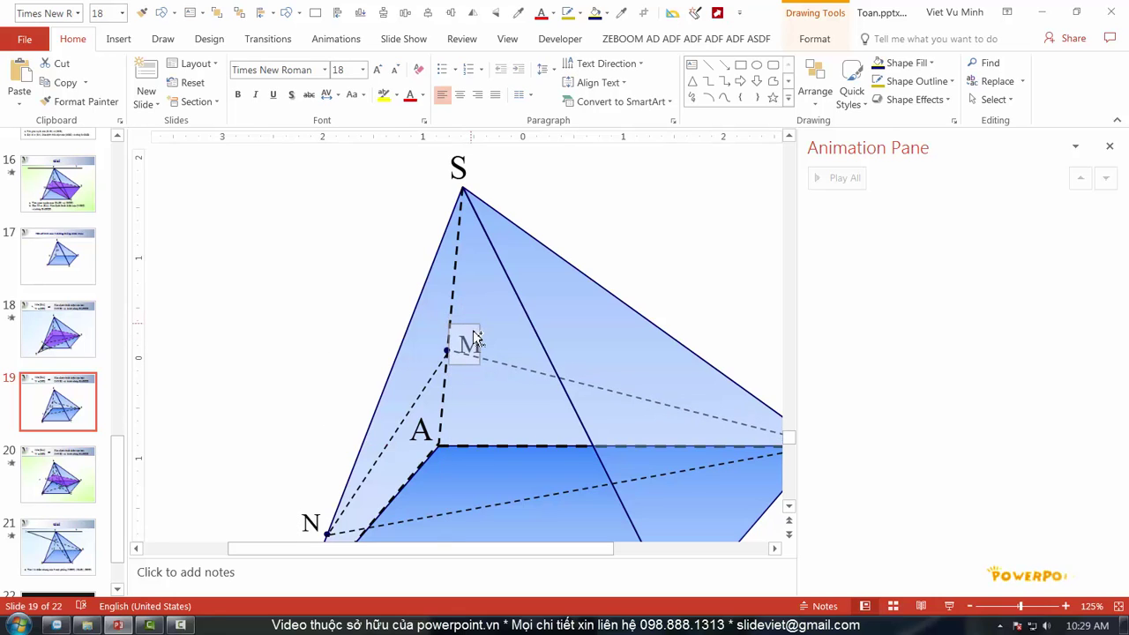
key(Escape)
key(Down)
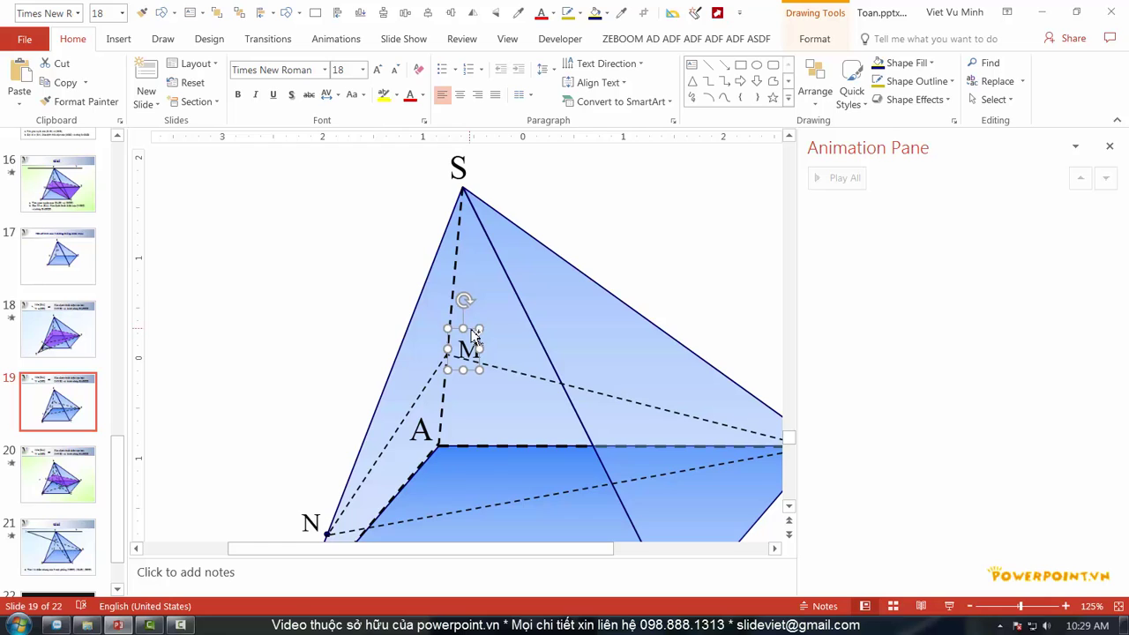
key(Delete)
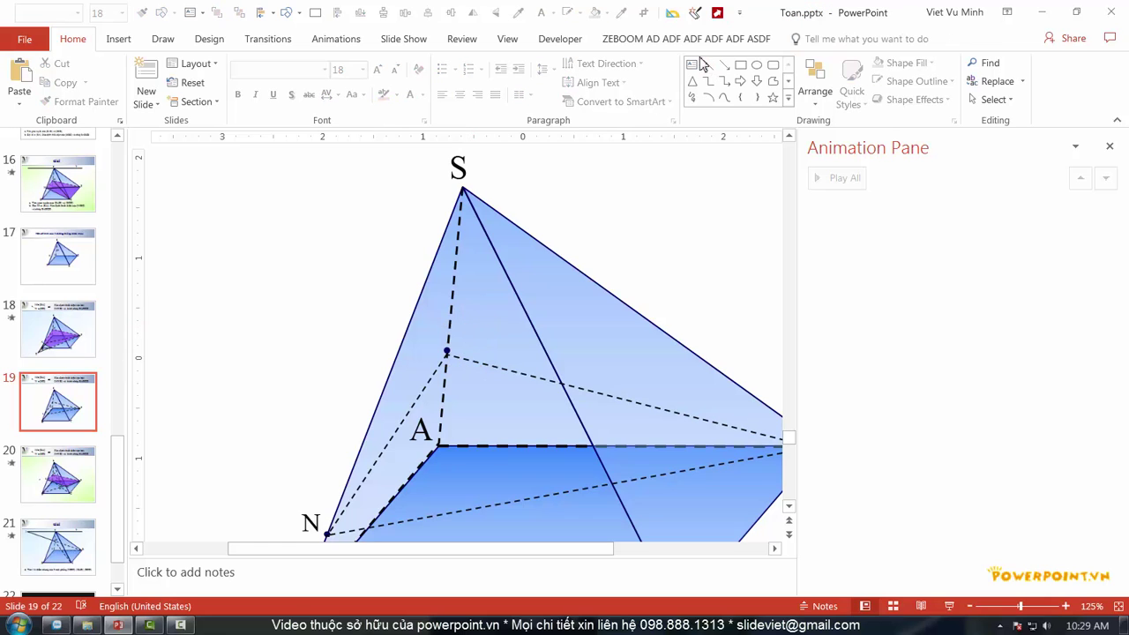
Copy the N label up beside the point on SA and retype it as 'M'.
click(691, 64)
click(311, 520)
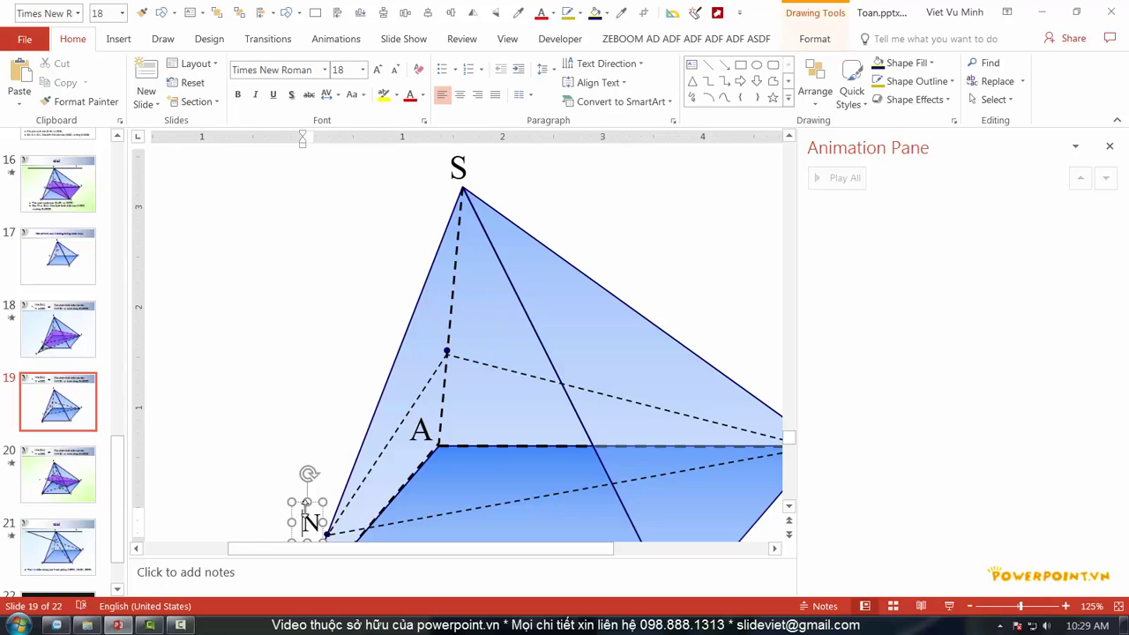
mouse_move(332, 488)
mouse_down()
mouse_move(452, 357)
mouse_move(487, 298)
mouse_up()
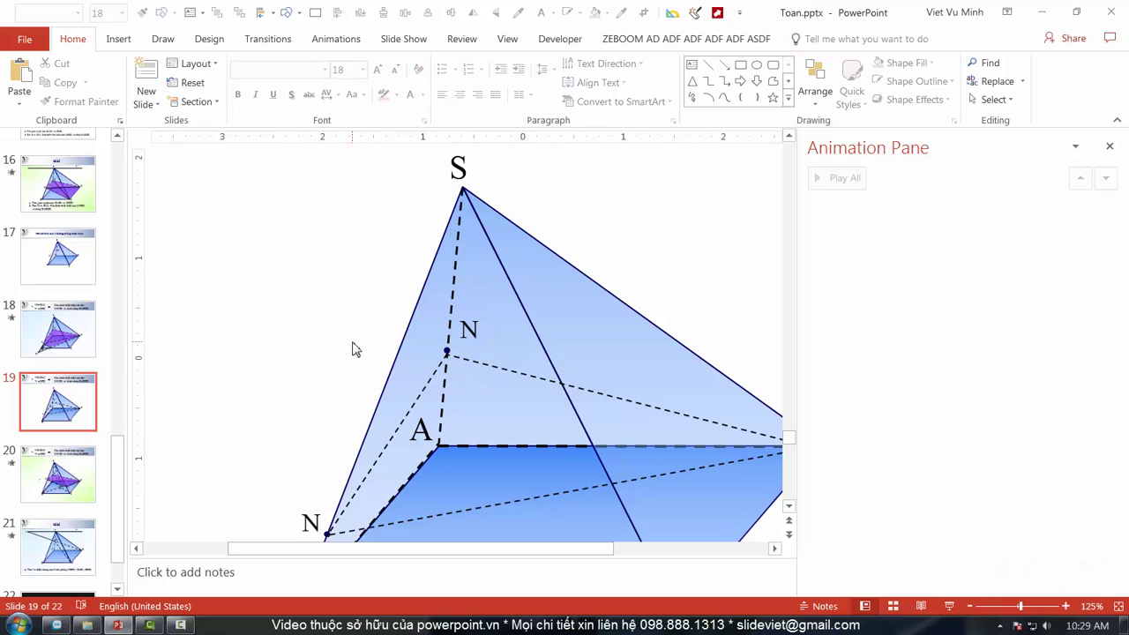
double_click(470, 330)
text(M)
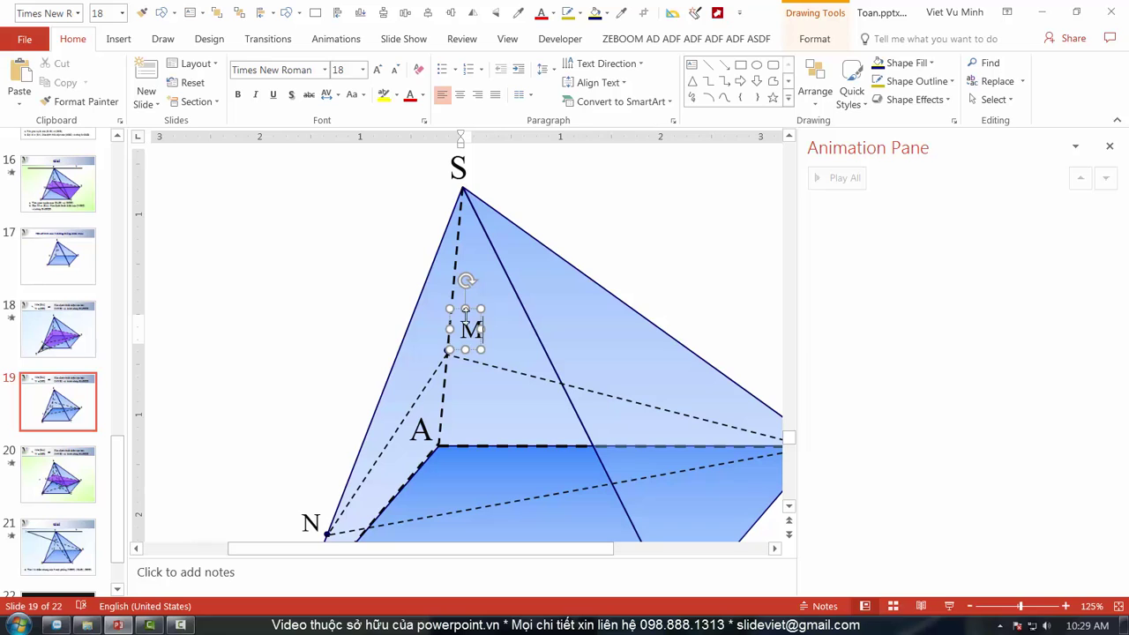
key(Escape)
key(Escape)
Extend line MN past N to below D.
ctrl+scroll(462, 300, down, 2)
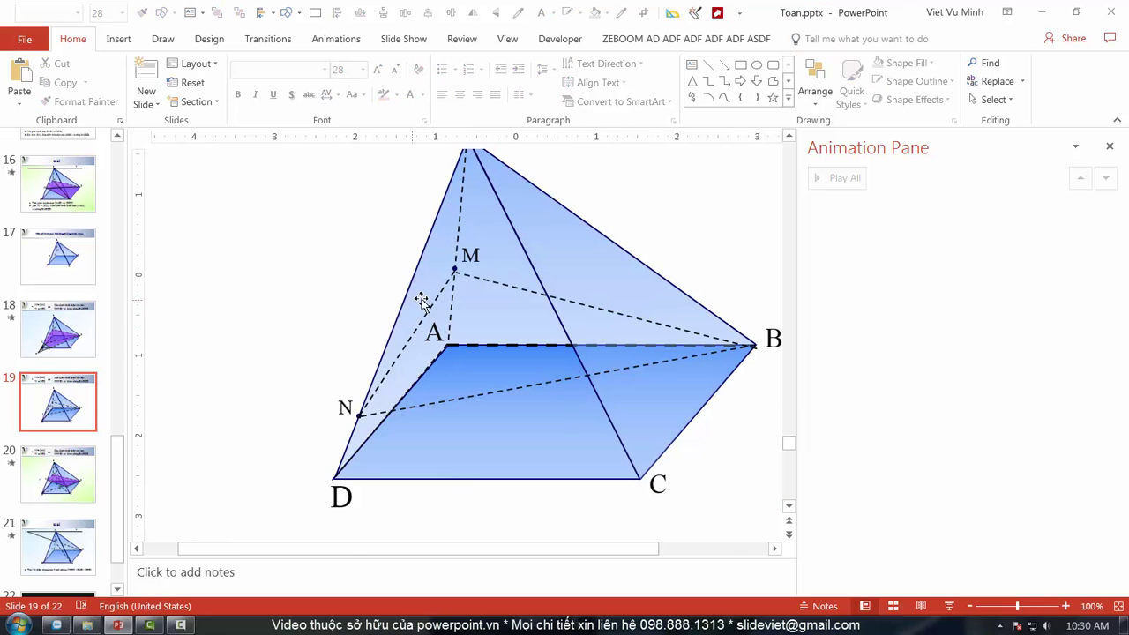
click(387, 373)
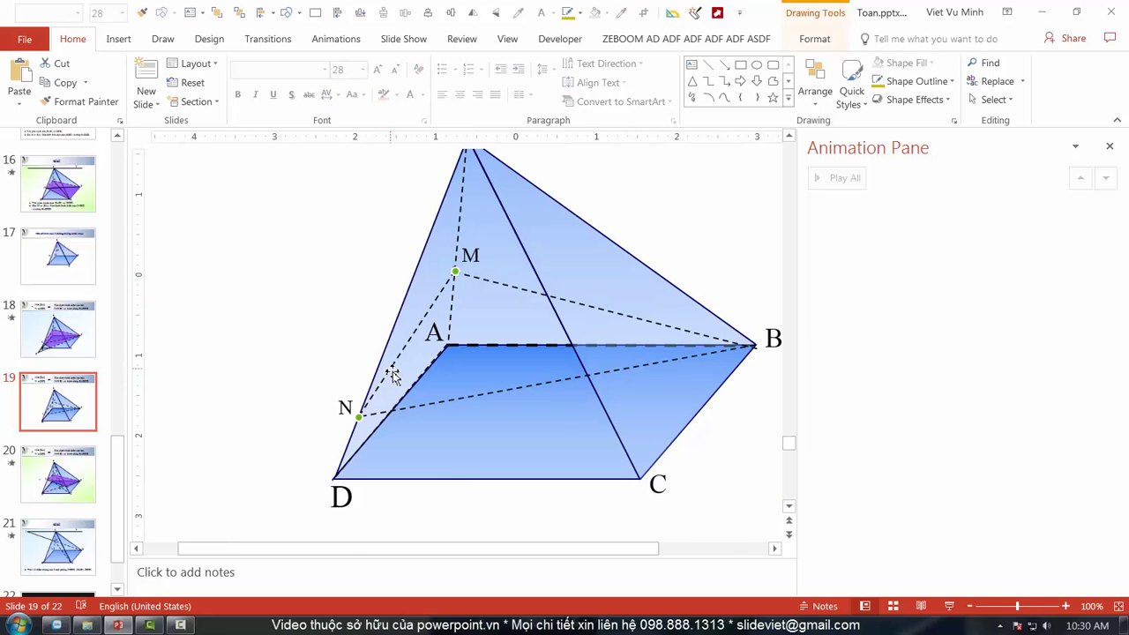
drag(365, 419, 276, 536)
ctrl+scroll(344, 470, down, 3)
ctrl+scroll(322, 534, up, 5)
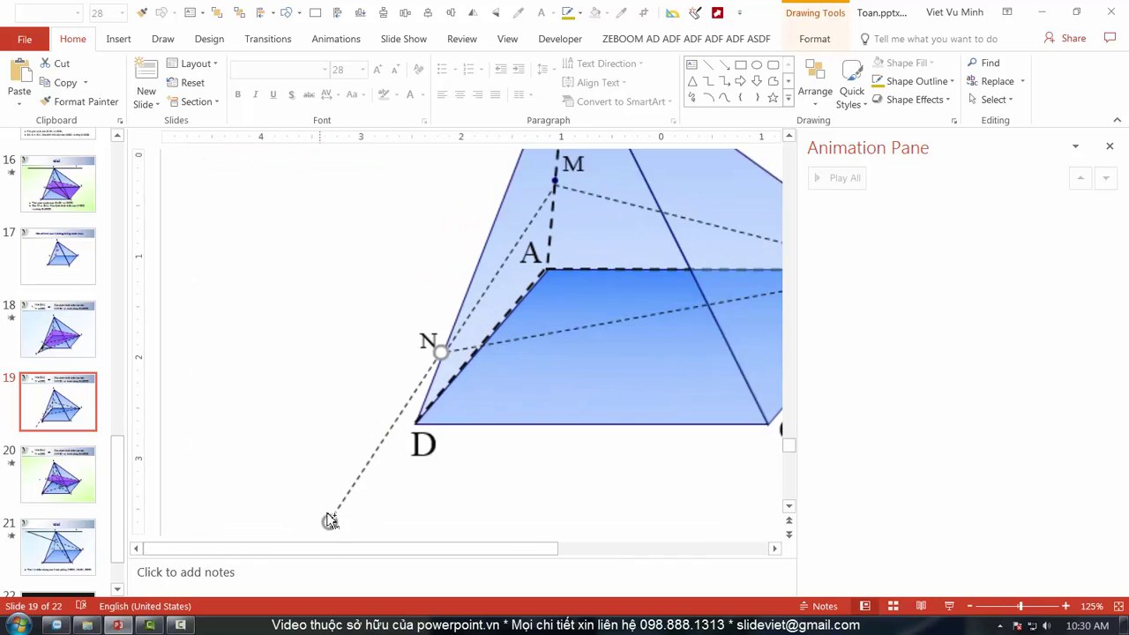
Draw a line from A past D, ending where it meets the extended MN.
click(711, 71)
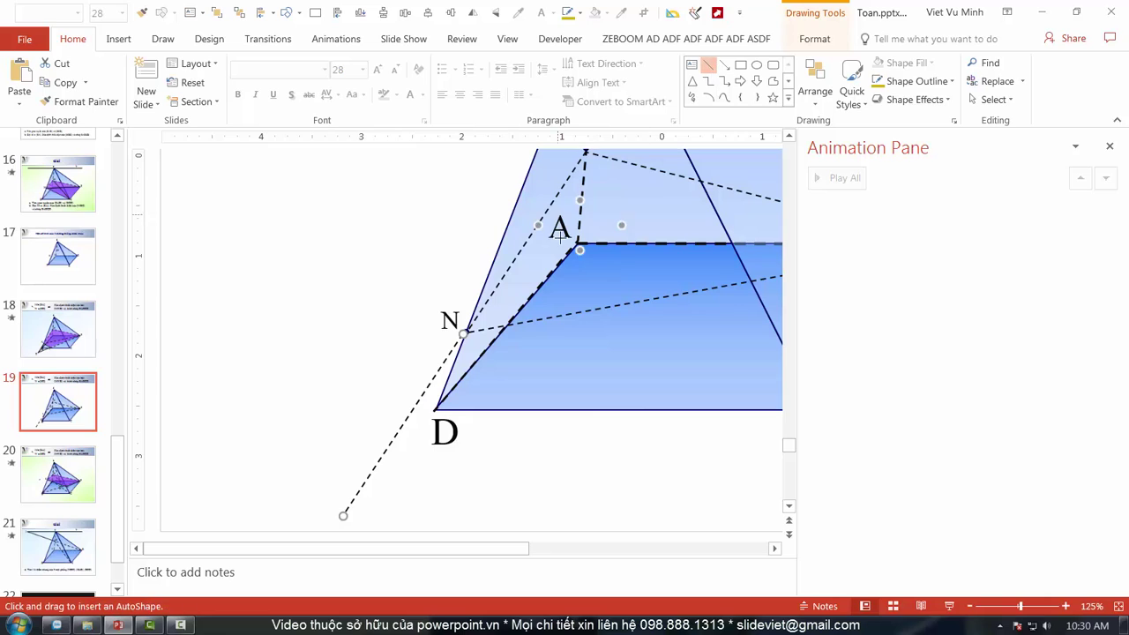
drag(567, 253, 382, 476)
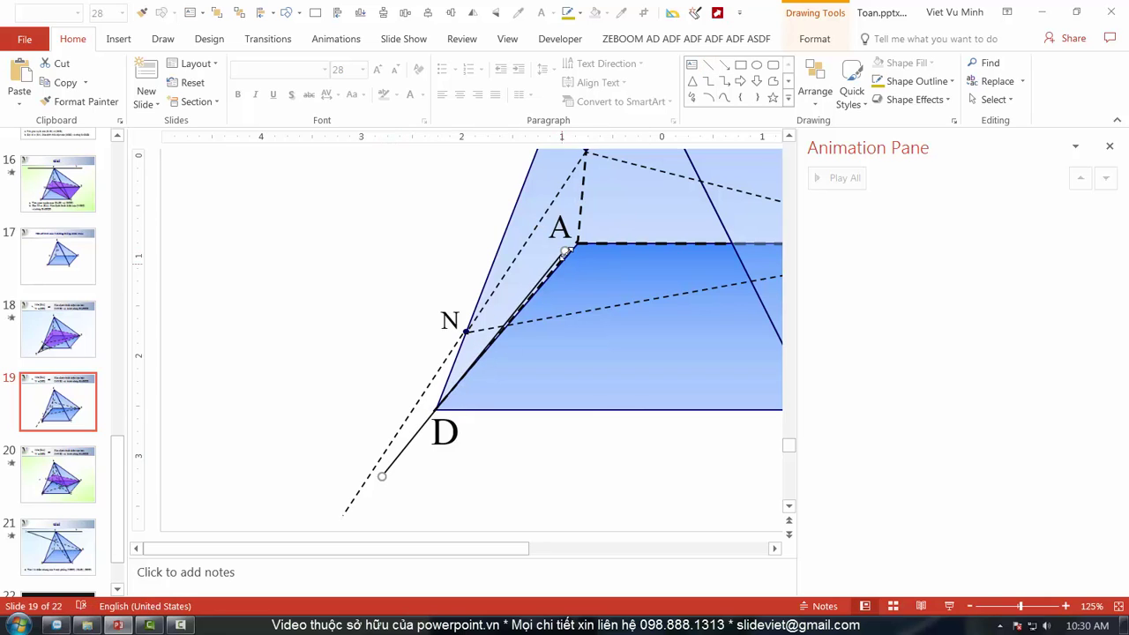
key(Escape)
click(494, 344)
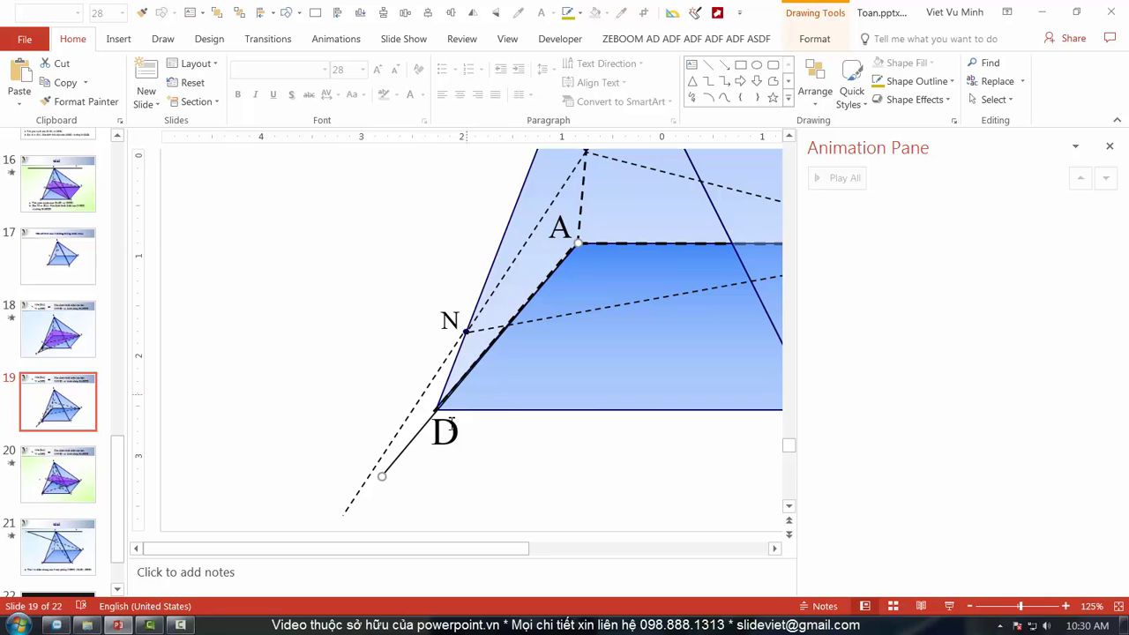
mouse_move(382, 476)
mouse_down()
mouse_move(330, 522)
mouse_move(340, 520)
mouse_up()
click(381, 503)
click(366, 491)
click(400, 470)
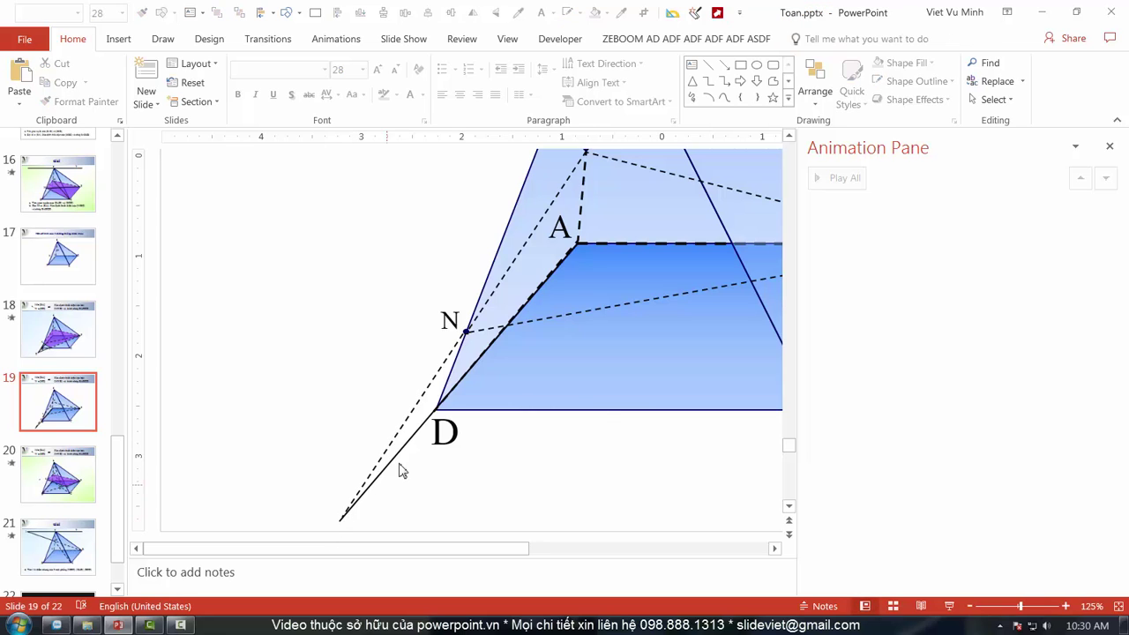
click(401, 464)
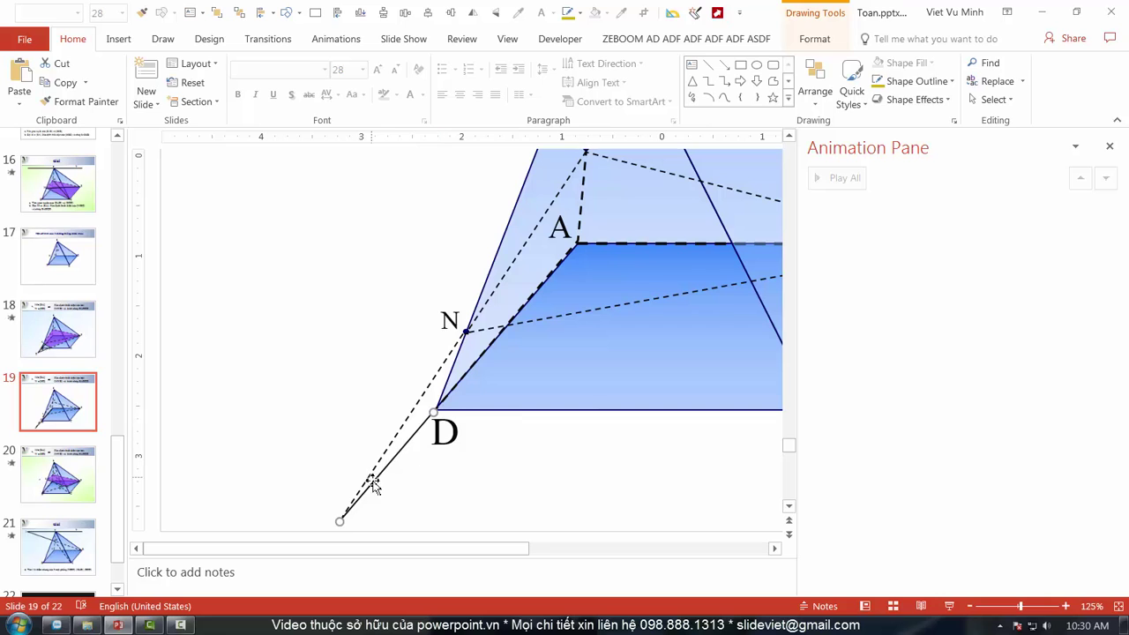
key(Escape)
scroll(424, 468, down, 5)
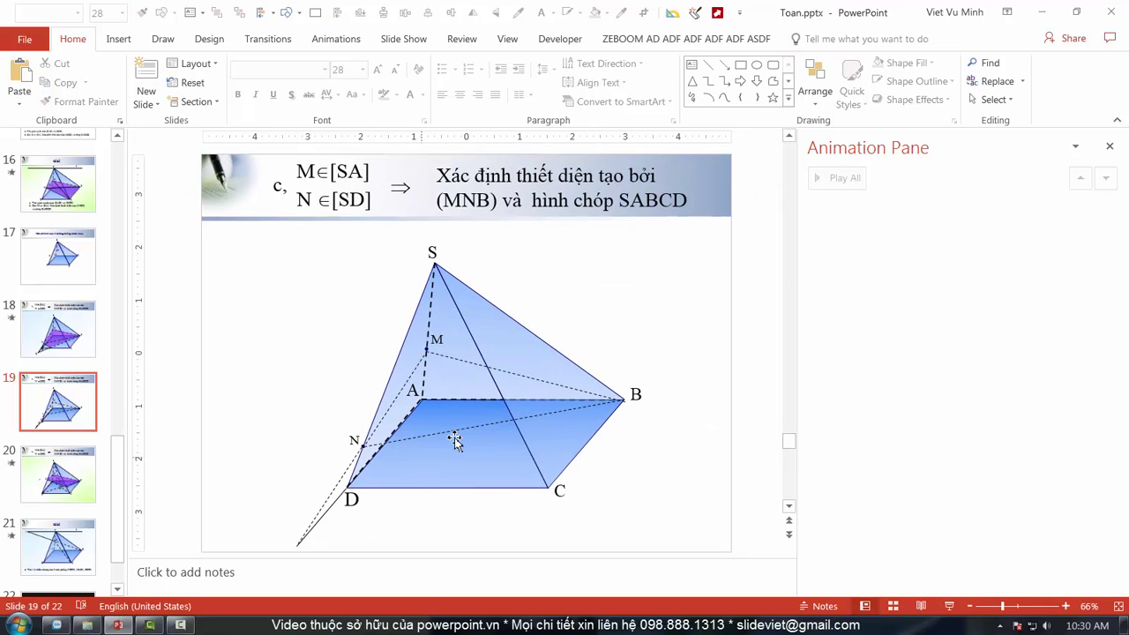
Draw a line from the point below D to vertex B.
click(708, 64)
drag(300, 547, 624, 400)
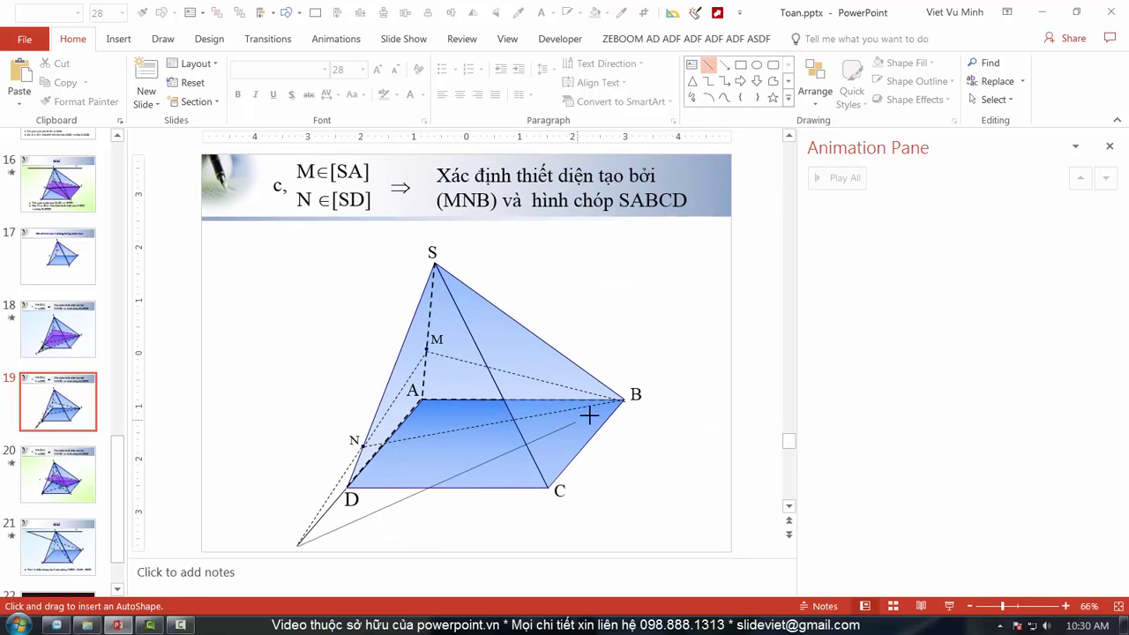
scroll(530, 486, up, 5)
key(Escape)
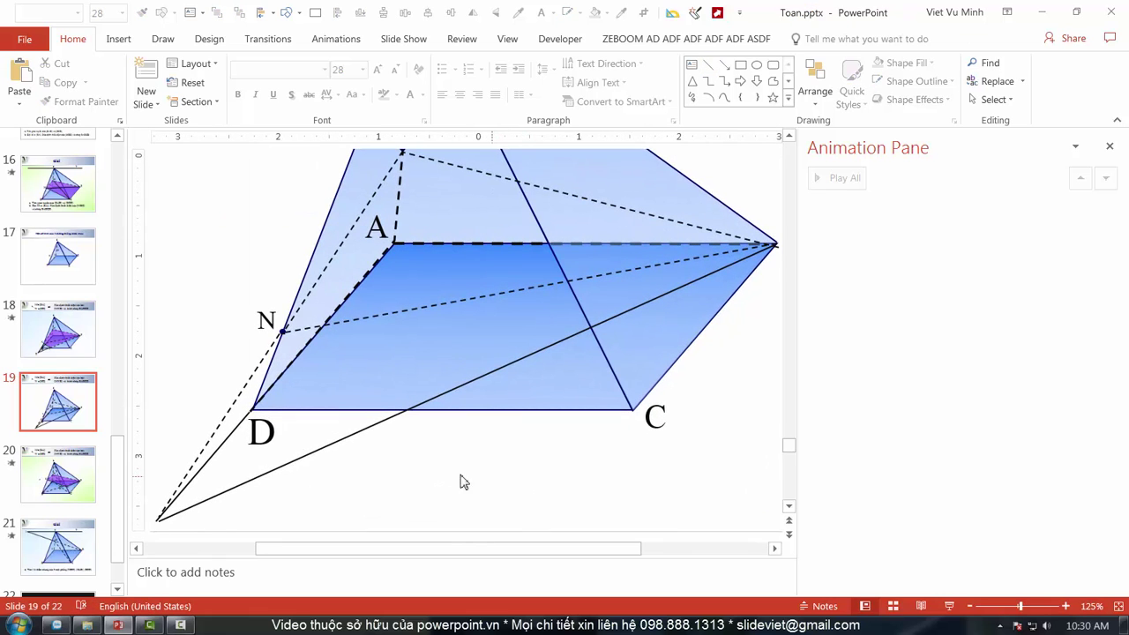
click(229, 499)
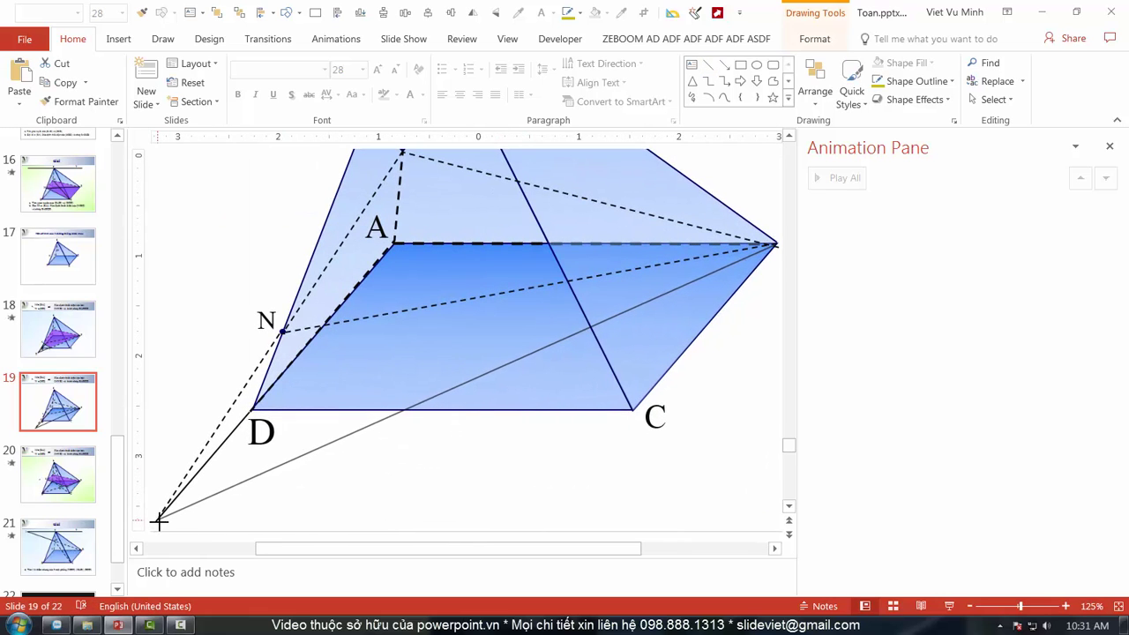
drag(773, 240, 399, 404)
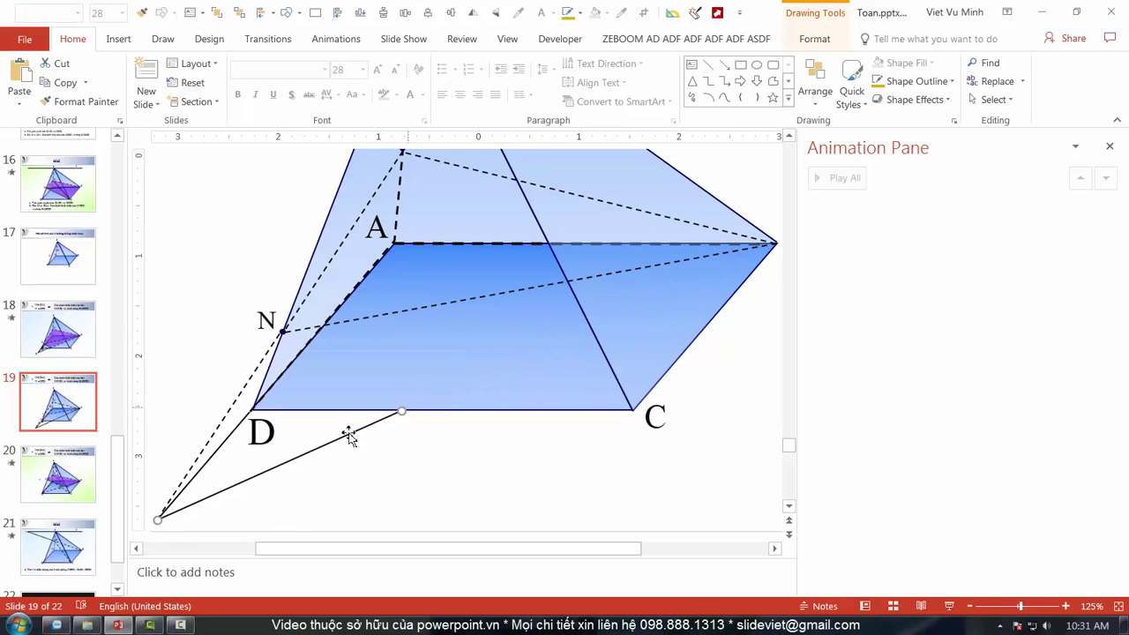
Split that line at edge DC and make the DC-to-B part dashed.
drag(327, 446, 564, 339)
drag(644, 304, 769, 243)
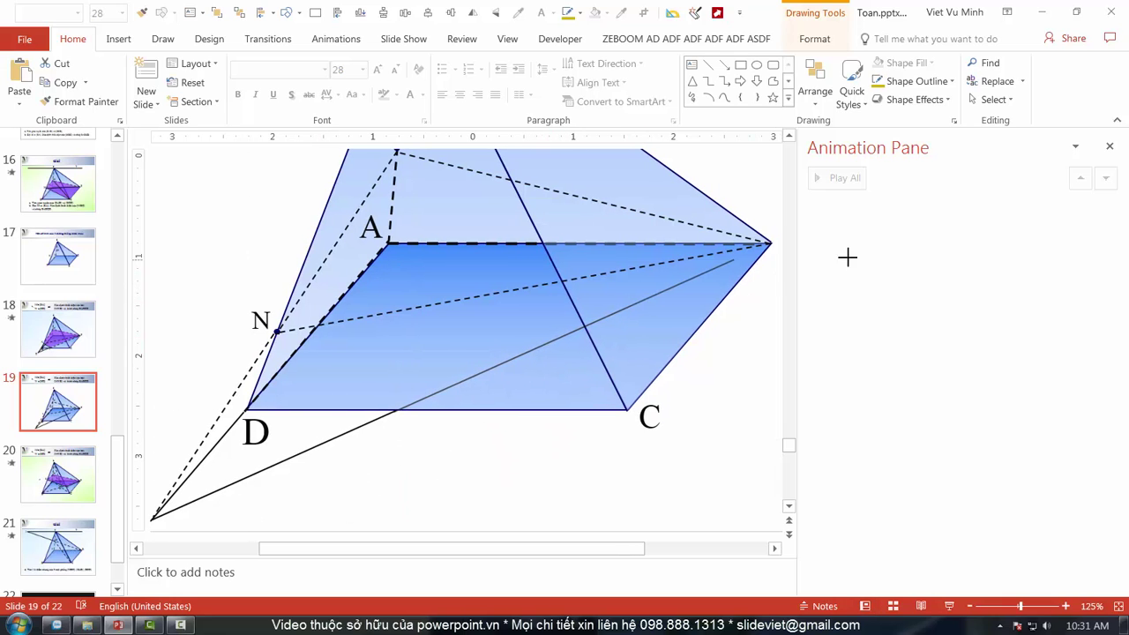
click(585, 16)
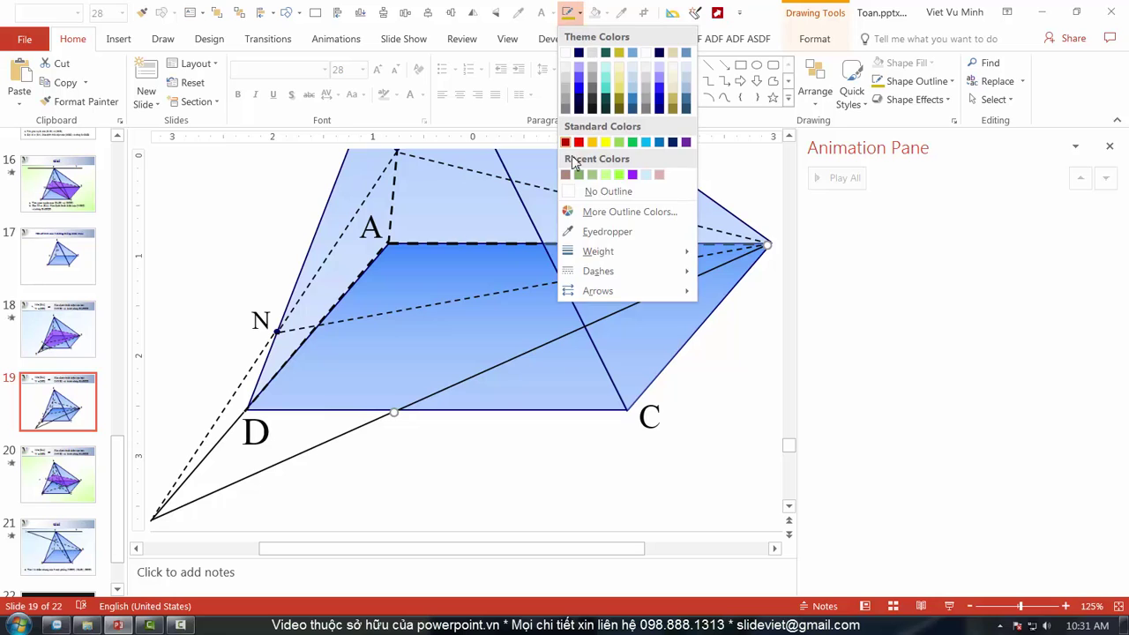
click(714, 319)
Draw a solid line from N down to edge DC.
scroll(233, 374, down, 2)
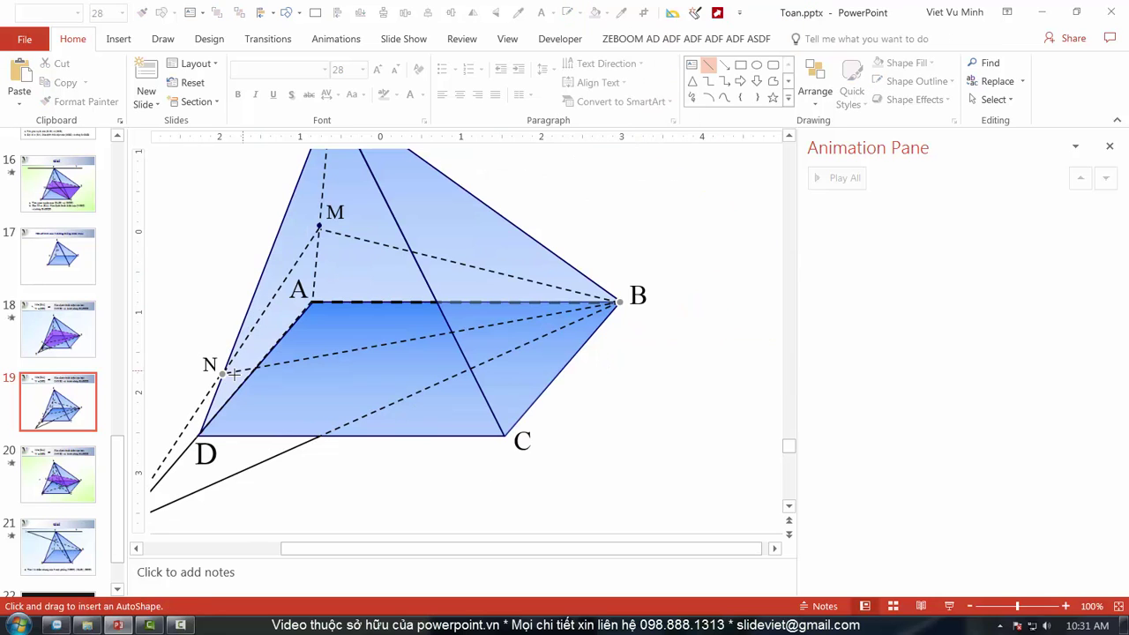
drag(226, 374, 323, 439)
click(350, 468)
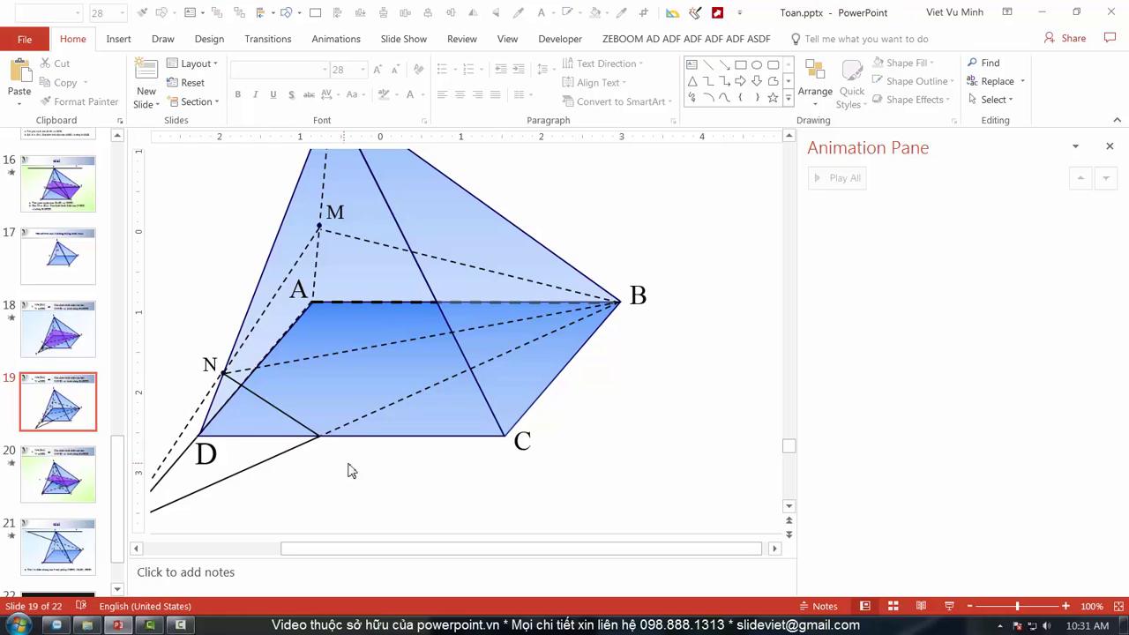
Copy the N label to the new points and relabel the lower-left one 'E'.
click(205, 353)
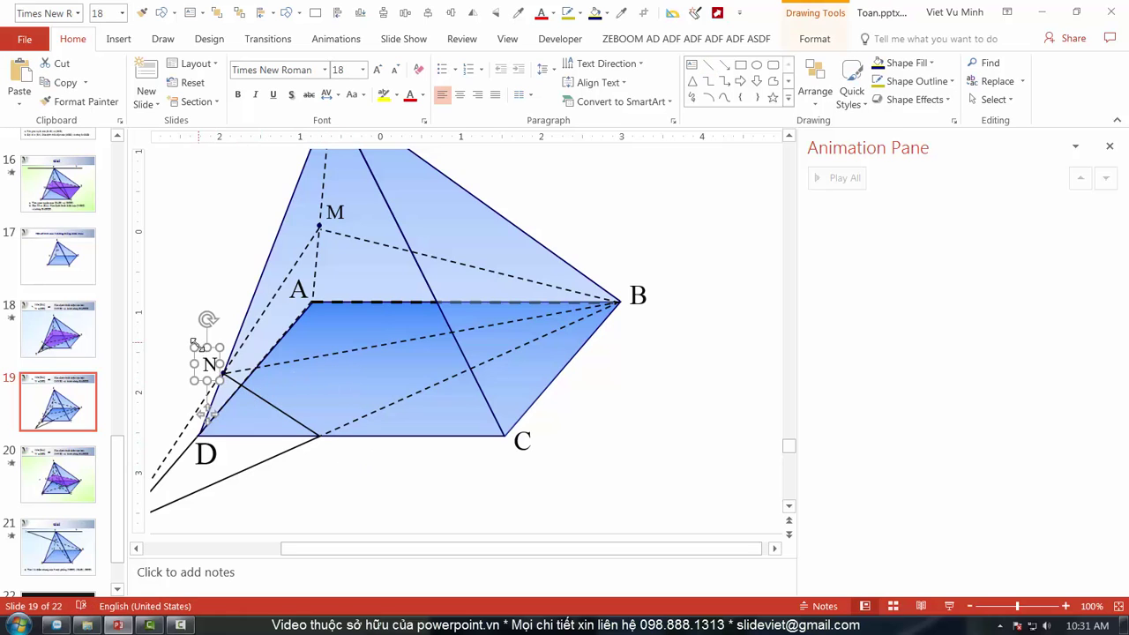
mouse_move(194, 357)
mouse_down()
mouse_move(323, 443)
mouse_move(264, 540)
mouse_up()
ctrl+scroll(328, 477, down, 2)
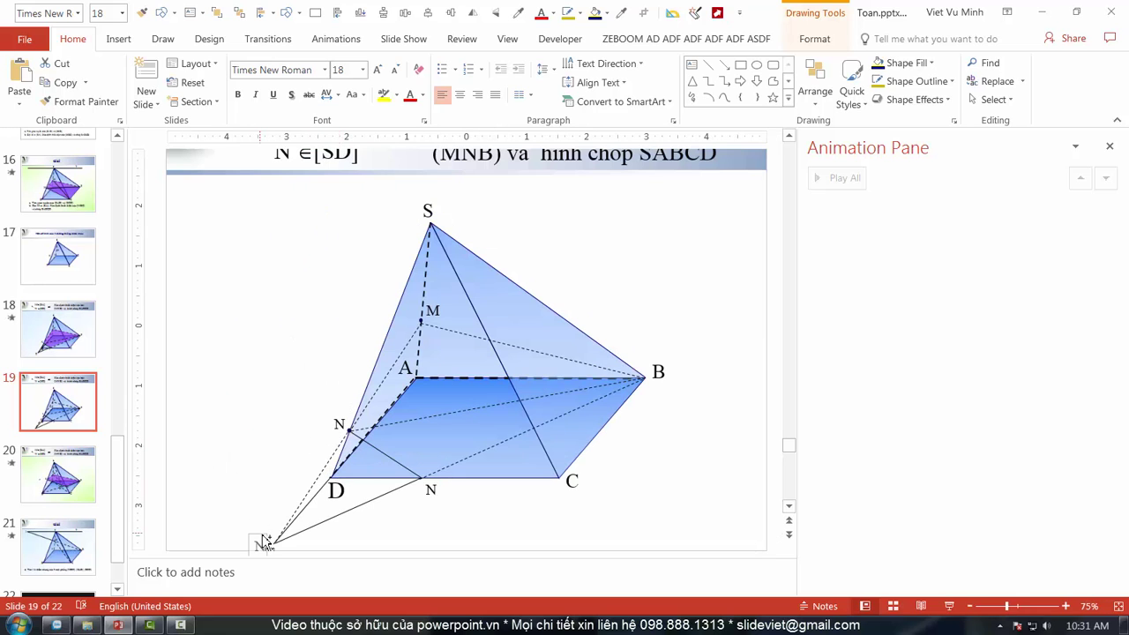
double_click(262, 541)
text(E)
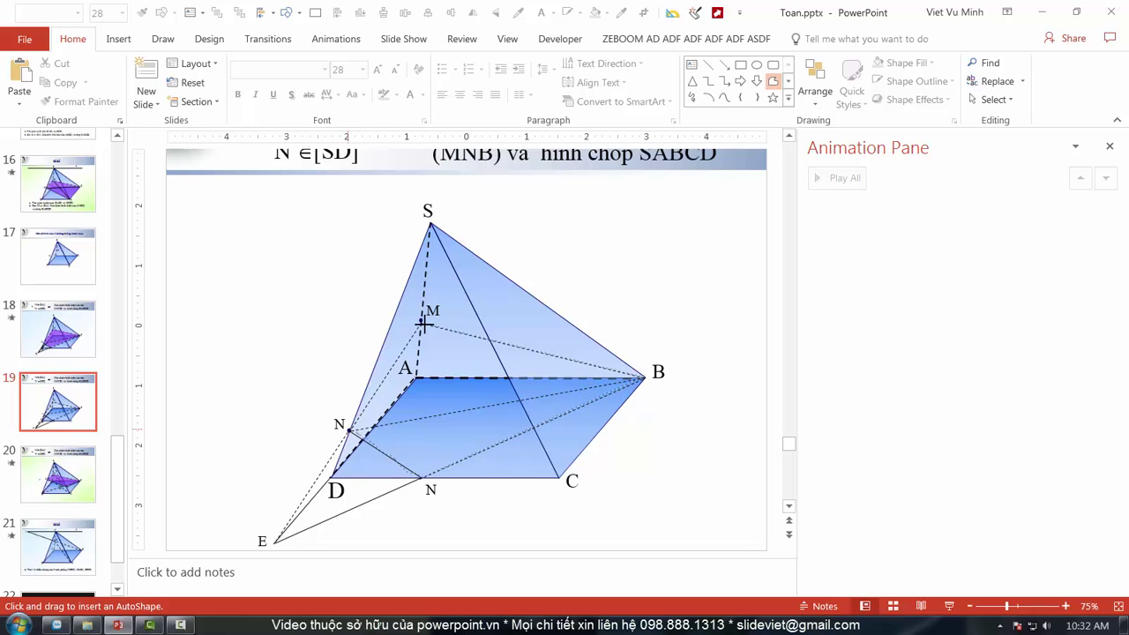
Complete the purple cross-section polygon and set its fill transparency to about 40%.
click(349, 430)
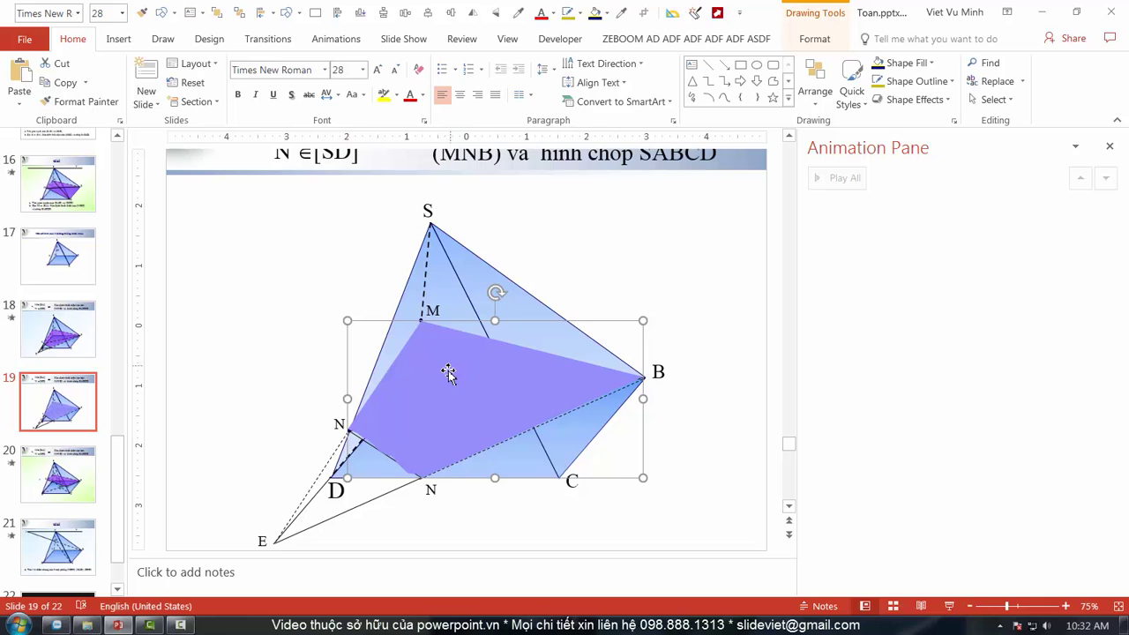
right_click(448, 378)
click(520, 358)
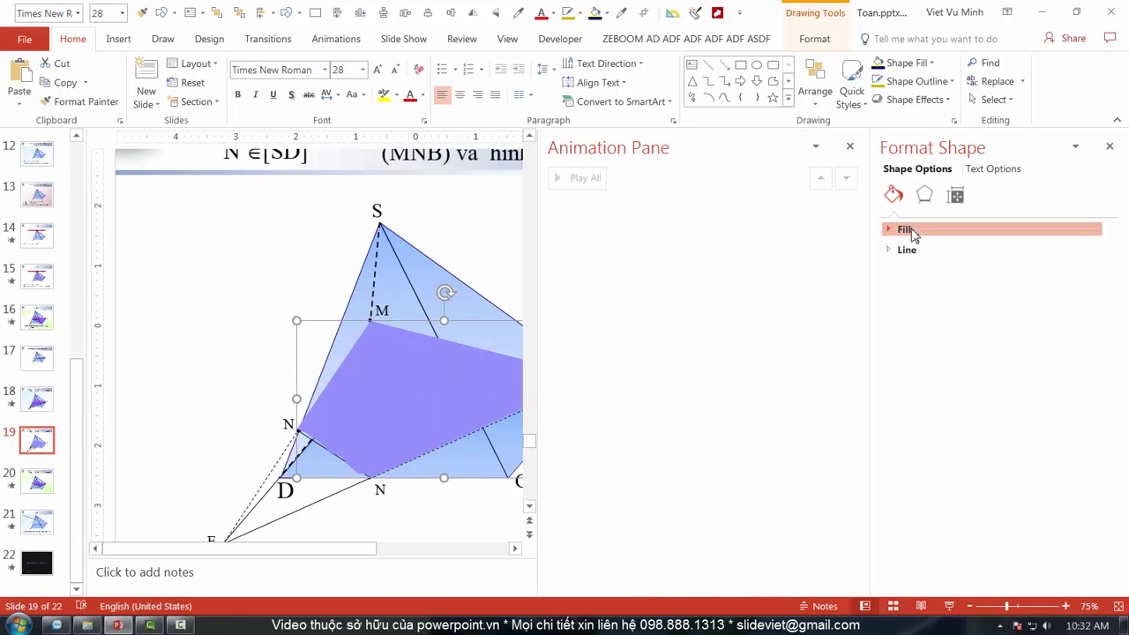
click(909, 230)
drag(969, 407, 997, 412)
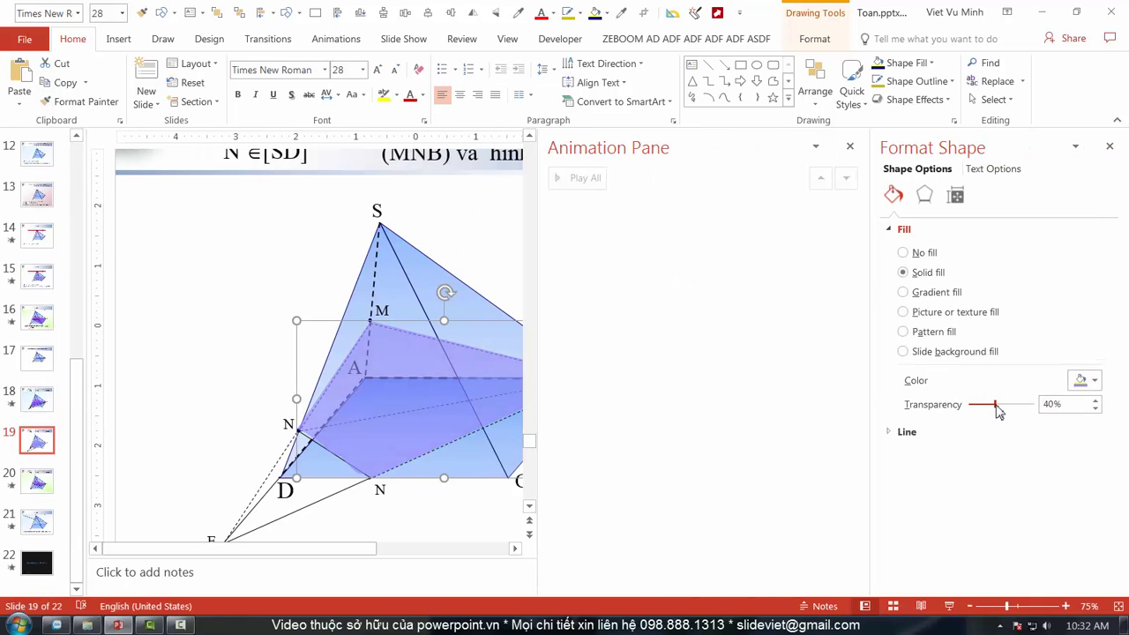
click(850, 146)
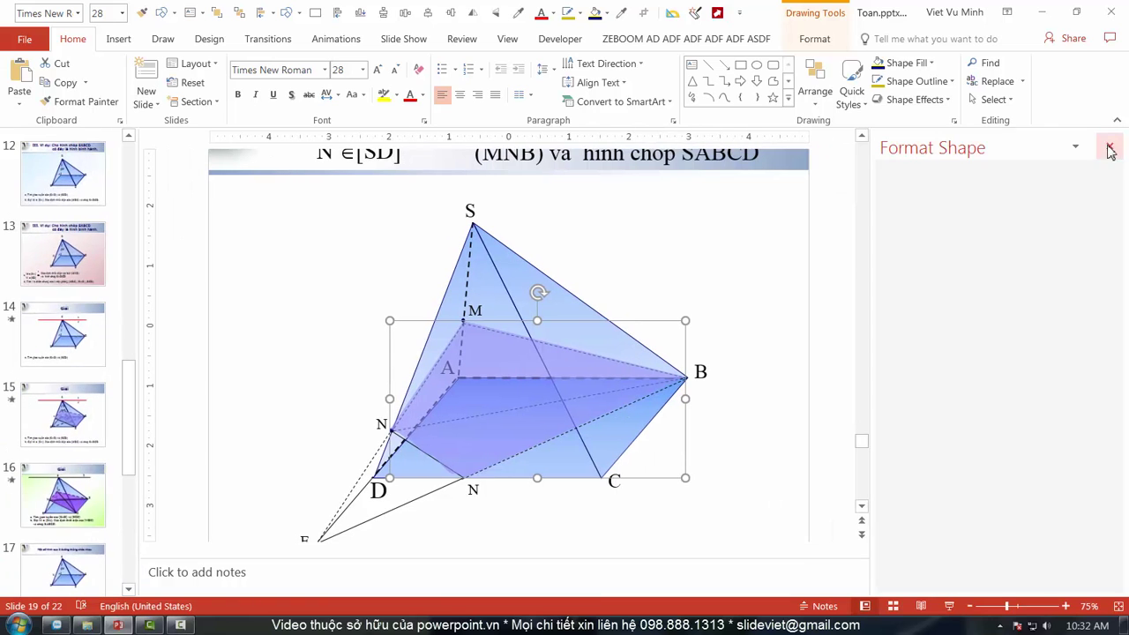
click(1108, 147)
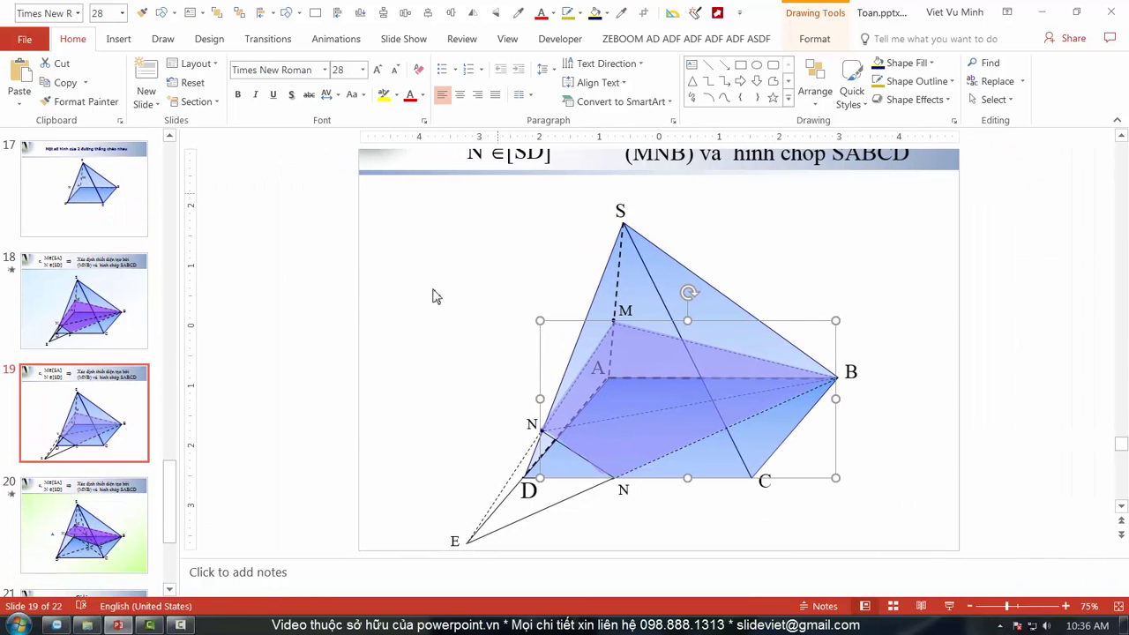
click(385, 328)
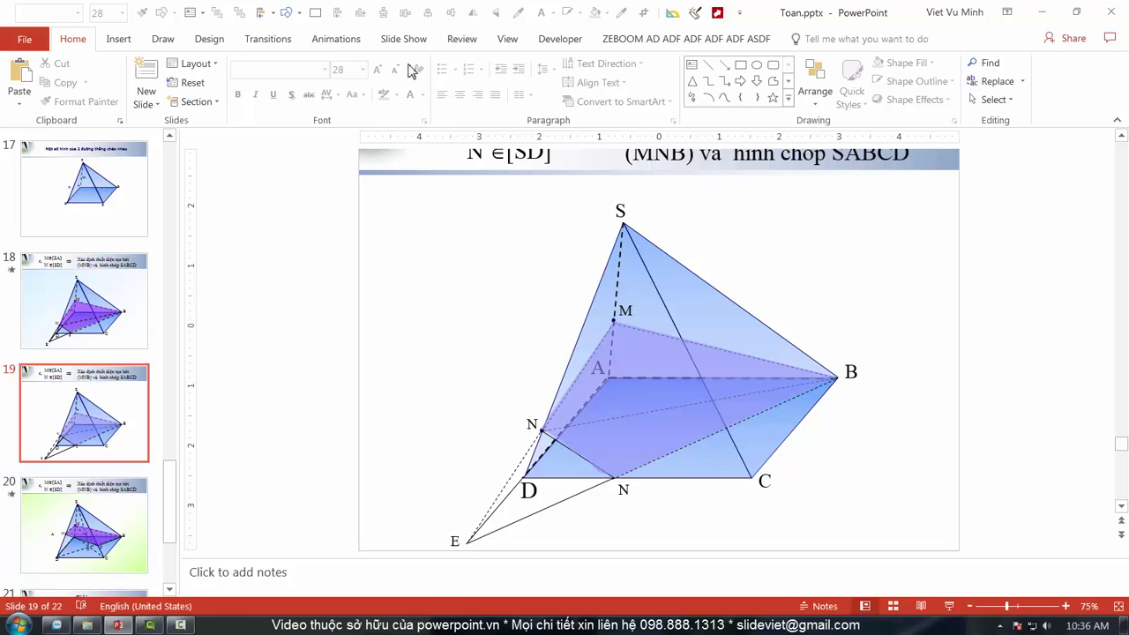
Move the purple cross-section off the slide to clear the work area.
click(336, 40)
click(401, 392)
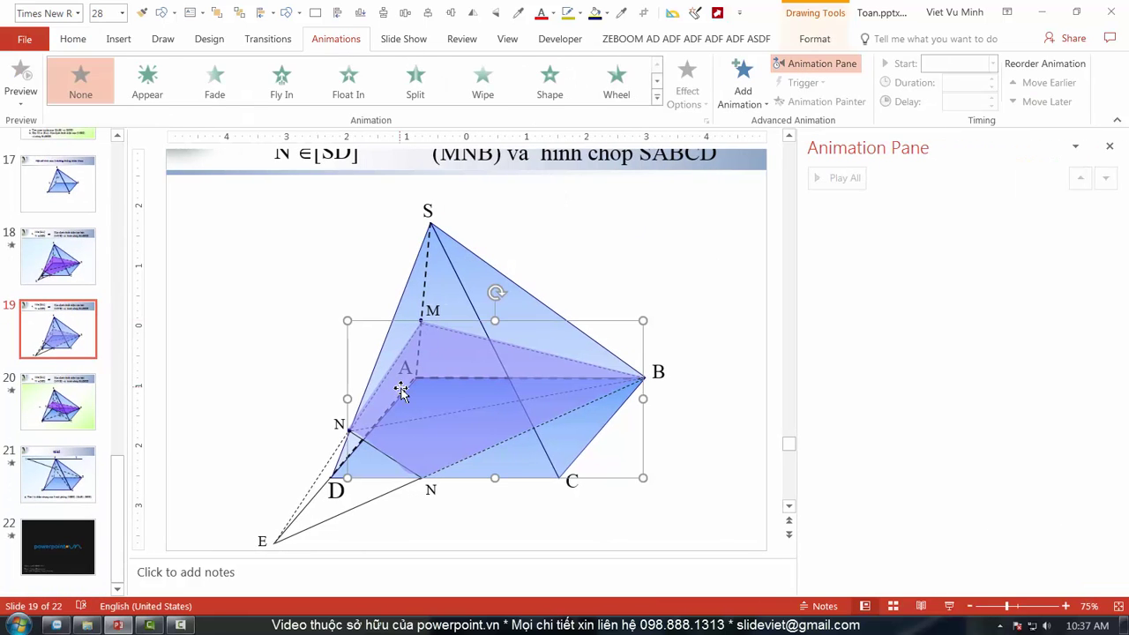
mouse_move(401, 395)
mouse_down()
mouse_move(555, 388)
mouse_move(764, 403)
mouse_up()
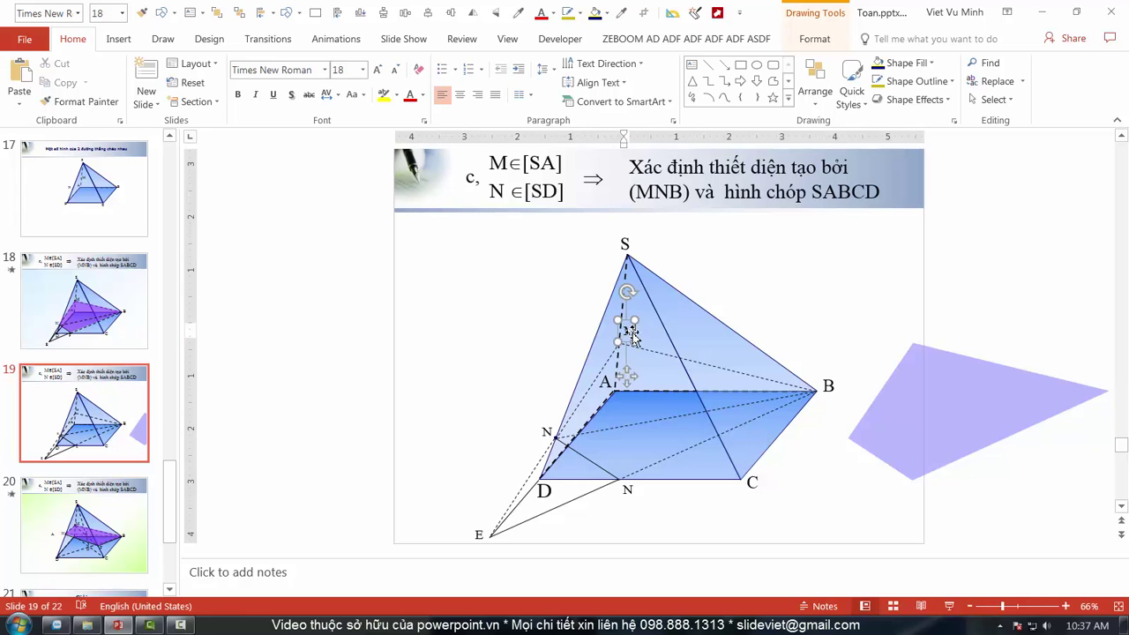
Select the M label with its point and give them a Fade entrance.
ctrl+scroll(632, 333, up, 3)
ctrl+scroll(631, 333, up, 3)
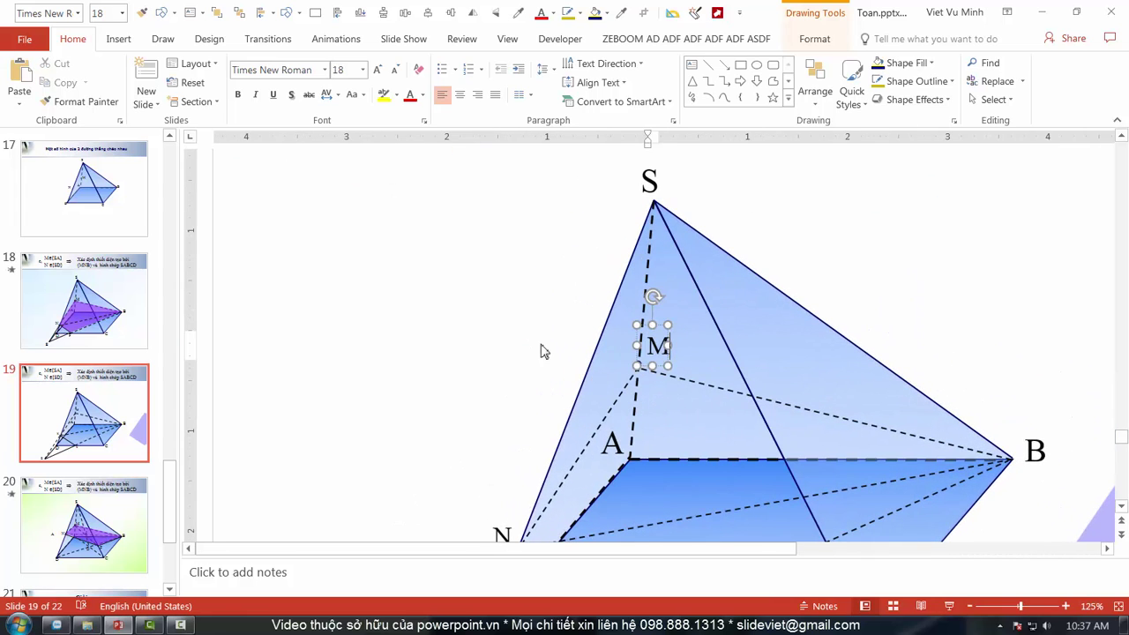
click(539, 350)
click(641, 366)
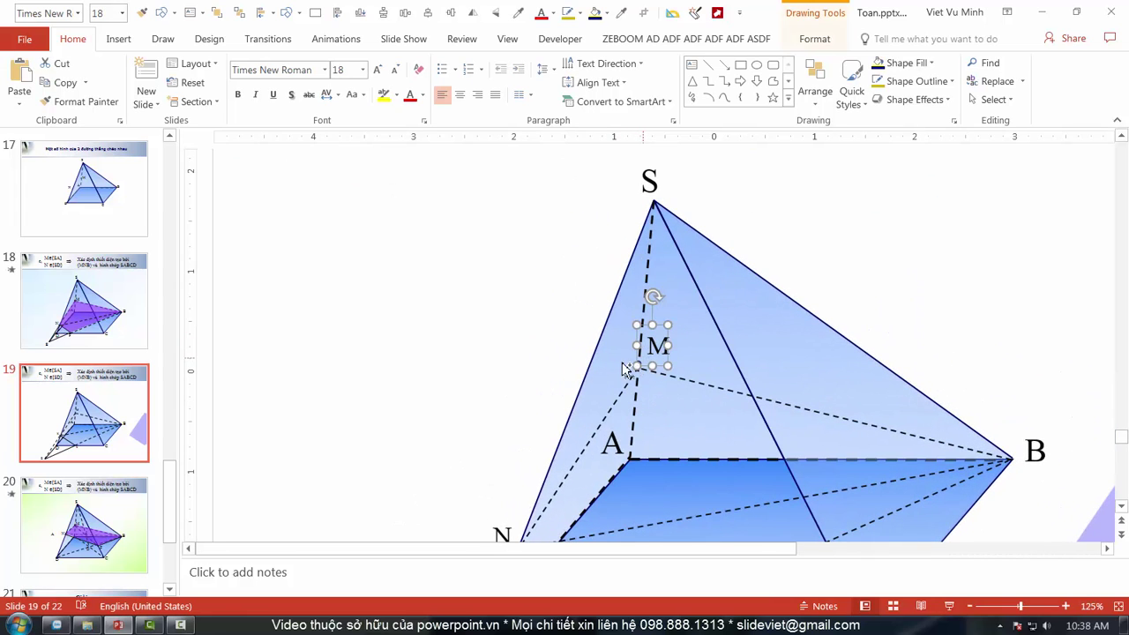
drag(532, 333, 710, 402)
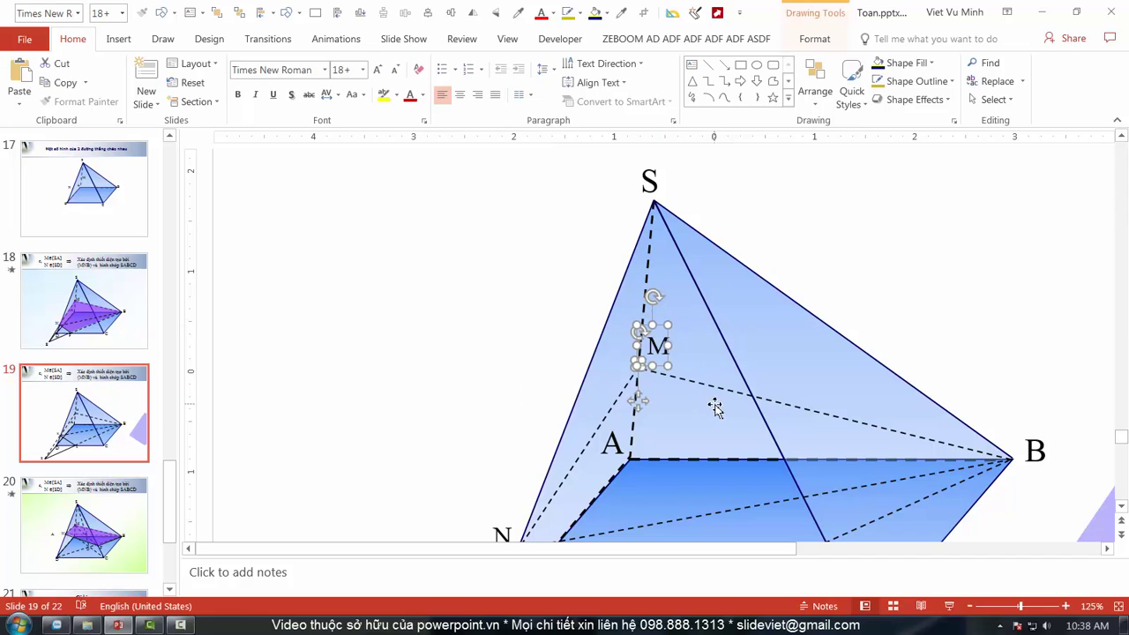
click(333, 40)
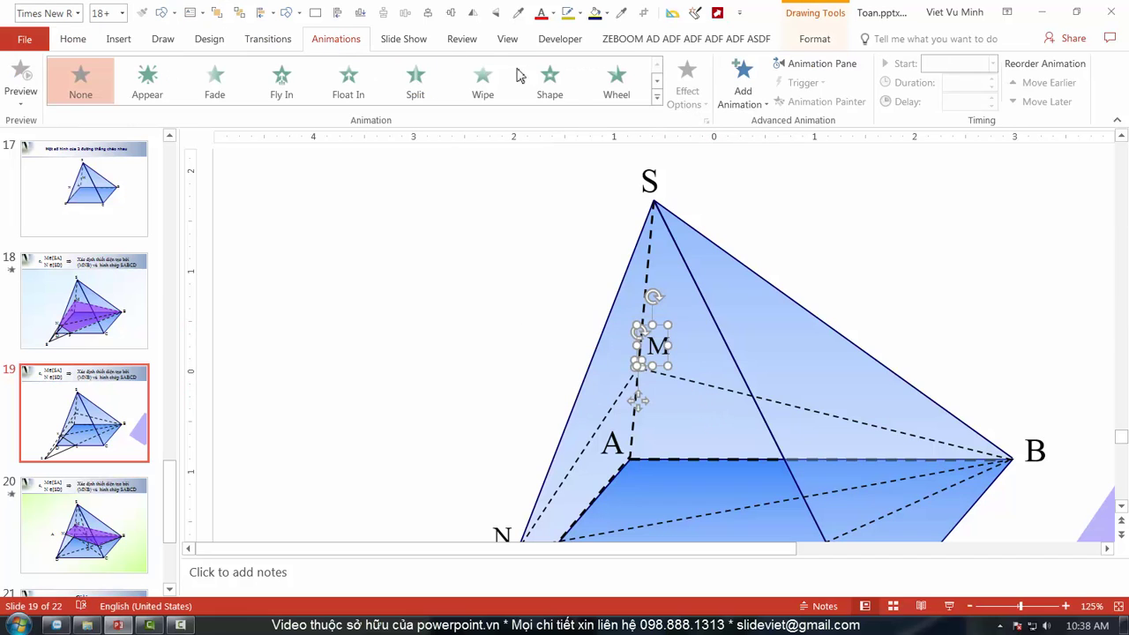
click(235, 79)
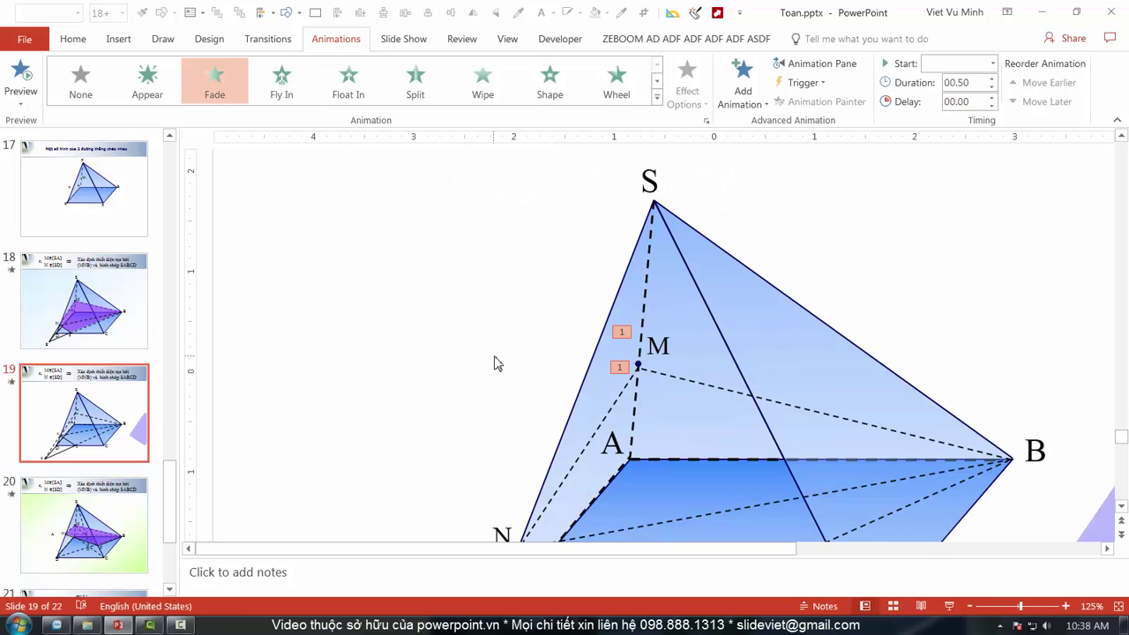
Apply a Fade entrance to the N label.
drag(444, 419, 560, 507)
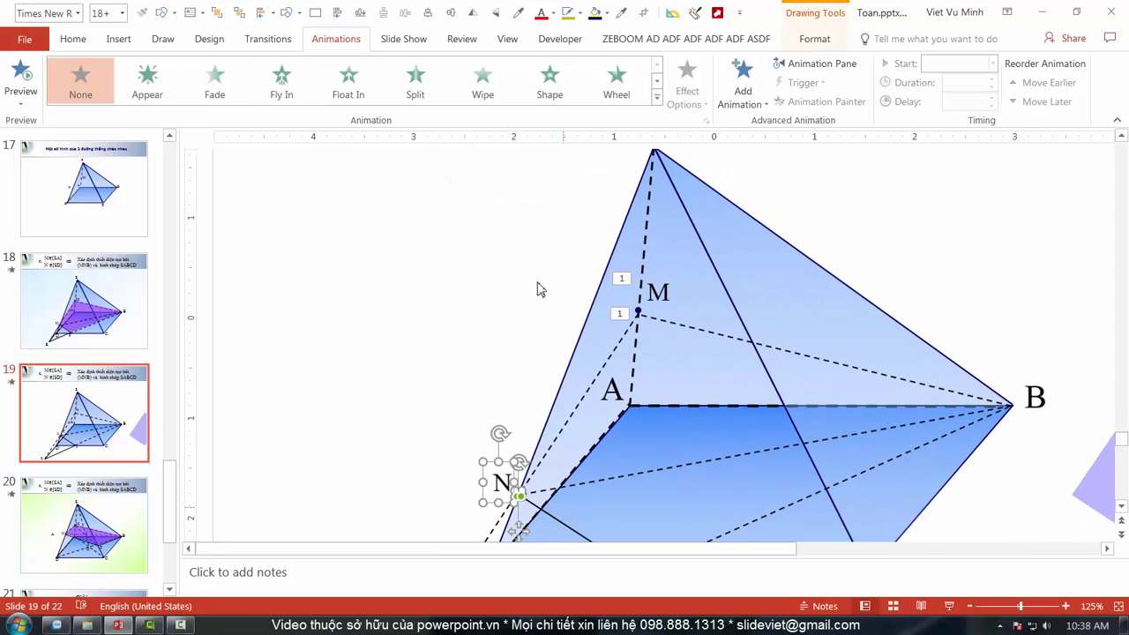
click(221, 84)
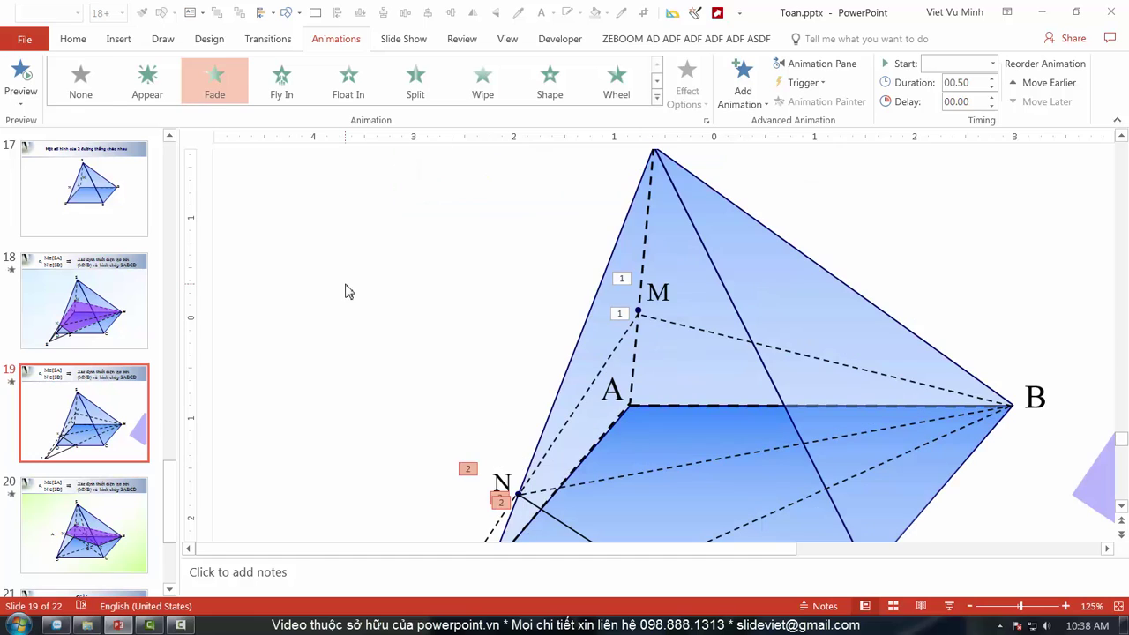
key(Tab)
scroll(612, 361, down, 1)
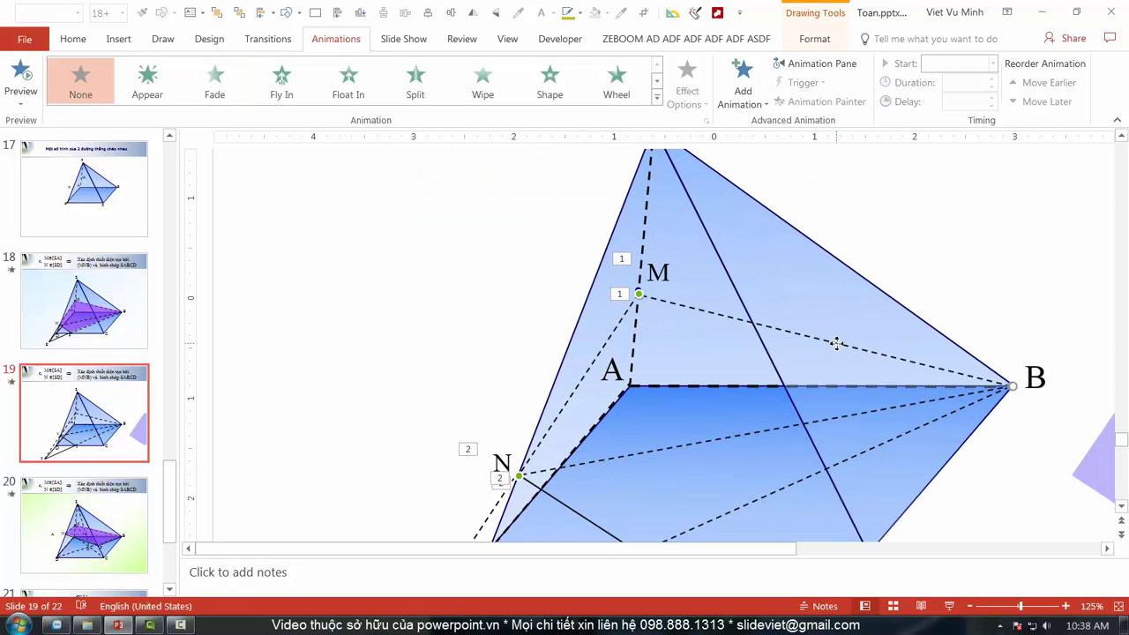
Give the selected dashed line a Wipe entrance, finally set to From Right.
click(488, 84)
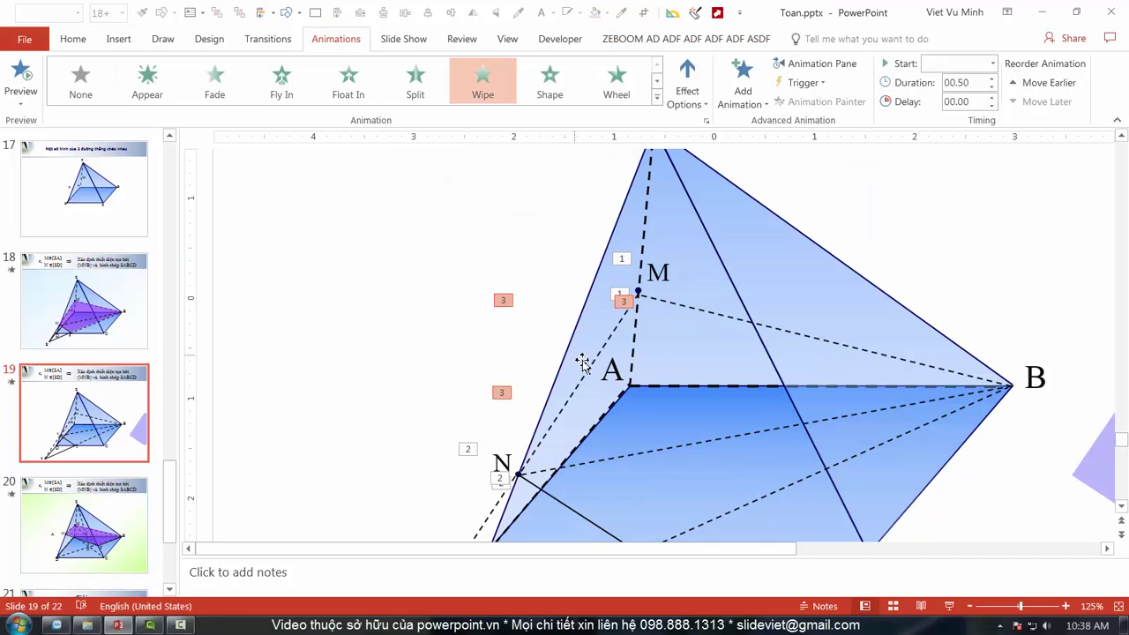
click(687, 88)
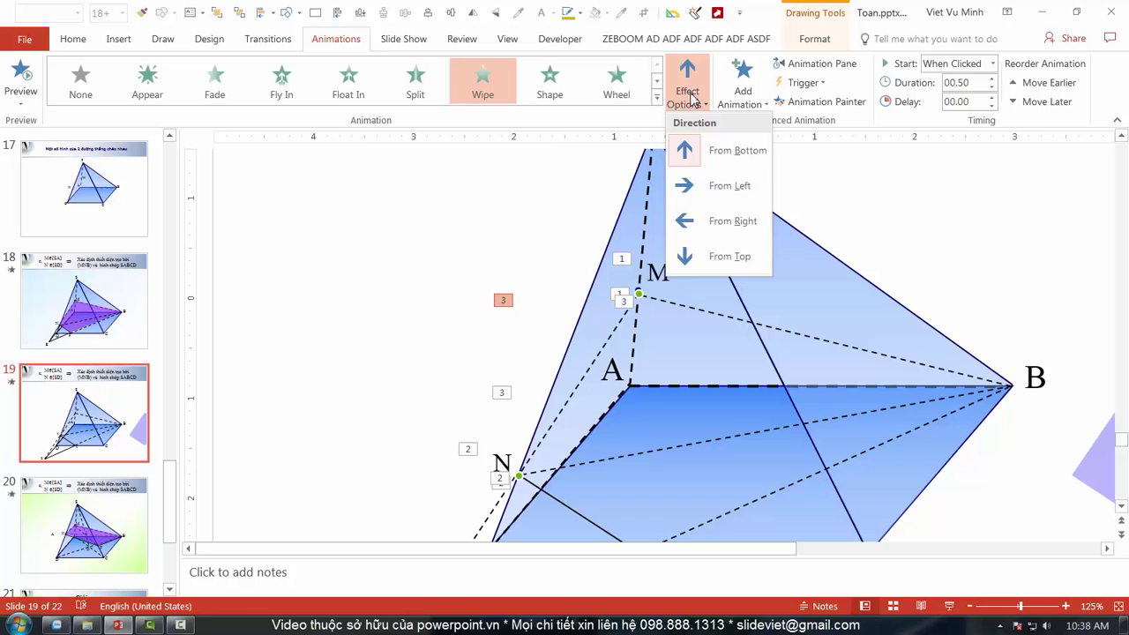
click(701, 255)
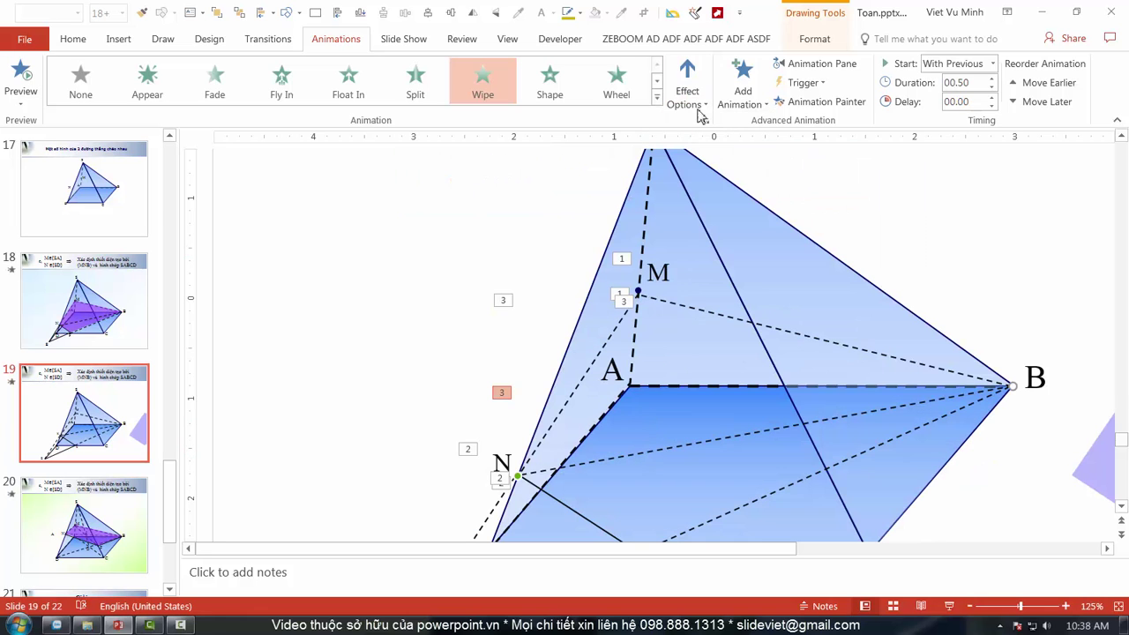
click(687, 88)
click(715, 185)
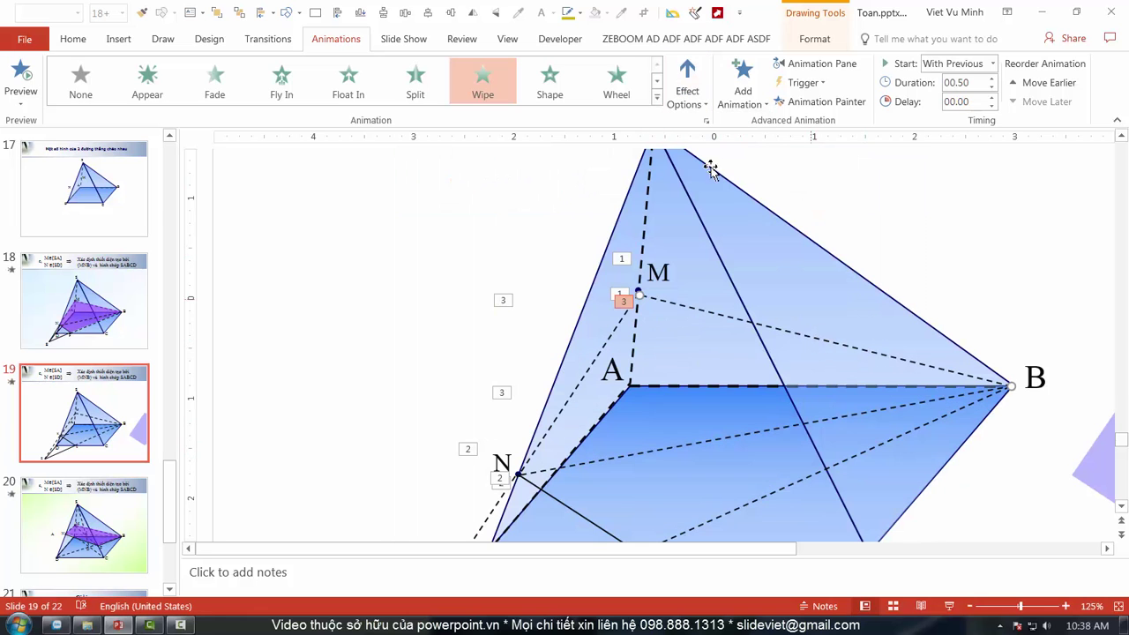
click(687, 88)
click(696, 223)
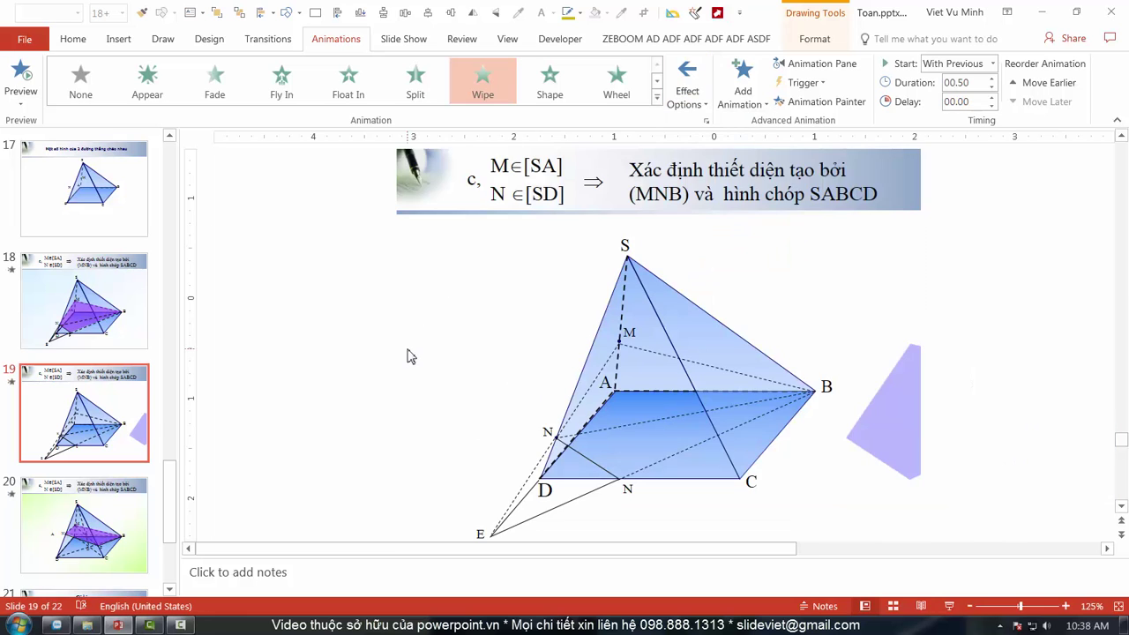
scroll(406, 356, up, 2)
Give the dashed line from N to E a Wipe From Right entrance.
click(466, 449)
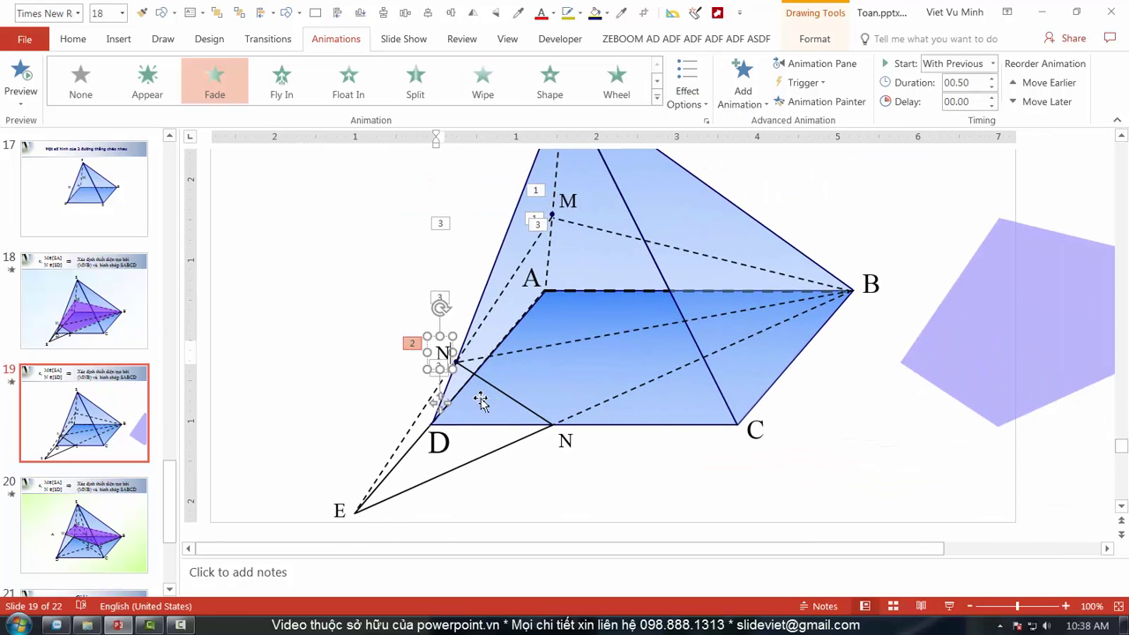
click(357, 377)
click(421, 414)
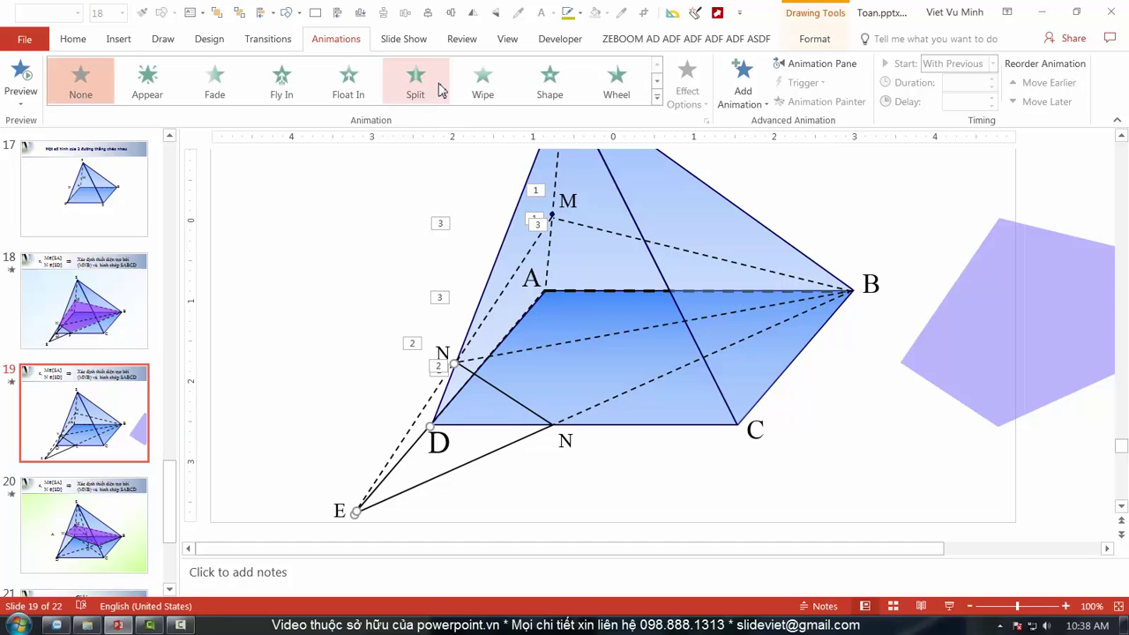
click(478, 87)
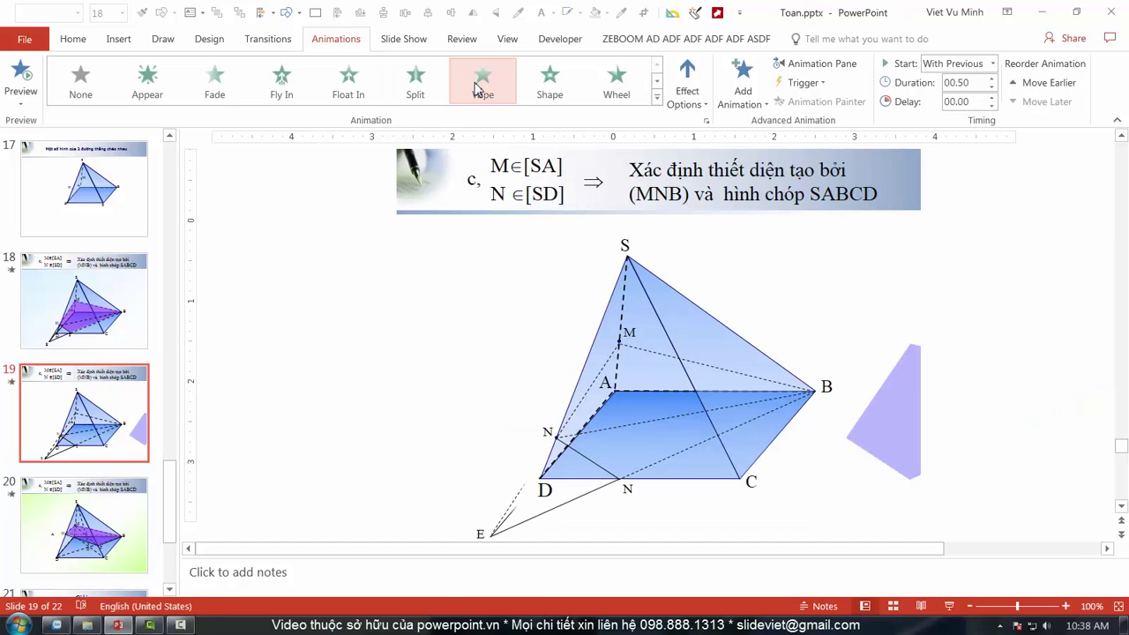
click(687, 88)
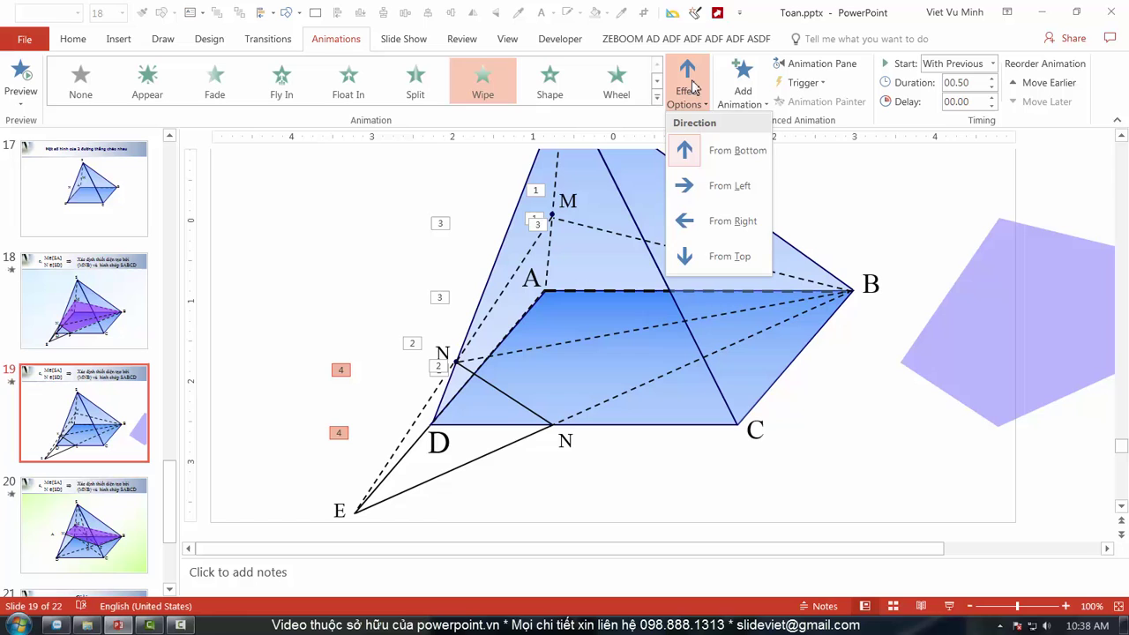
click(693, 225)
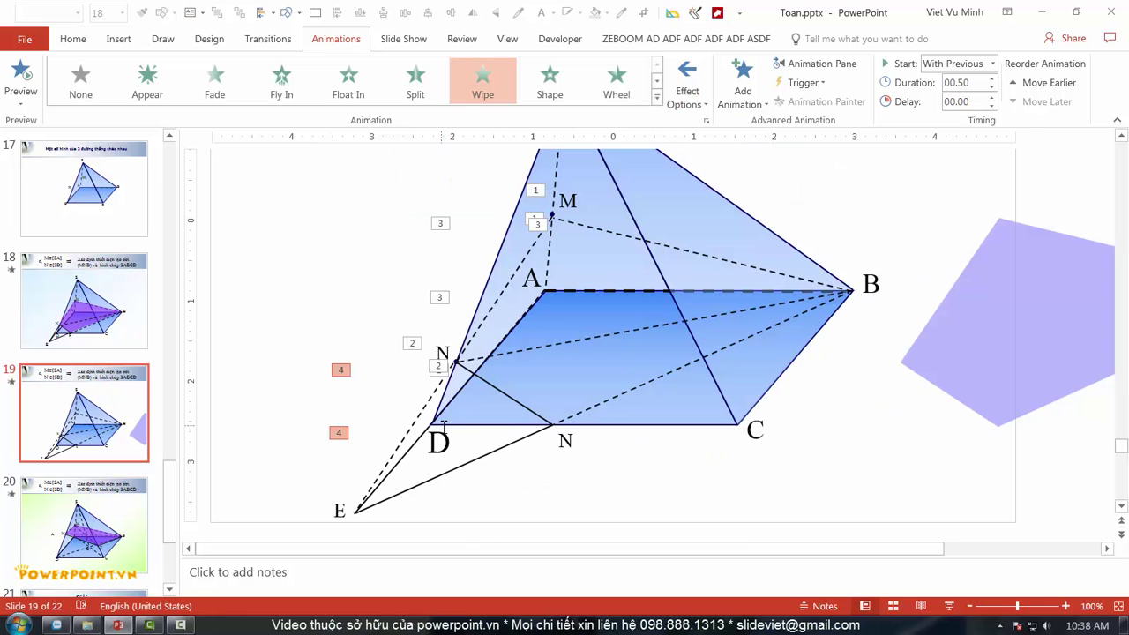
Fade in the E label and wipe in the E–N line From Left.
click(345, 532)
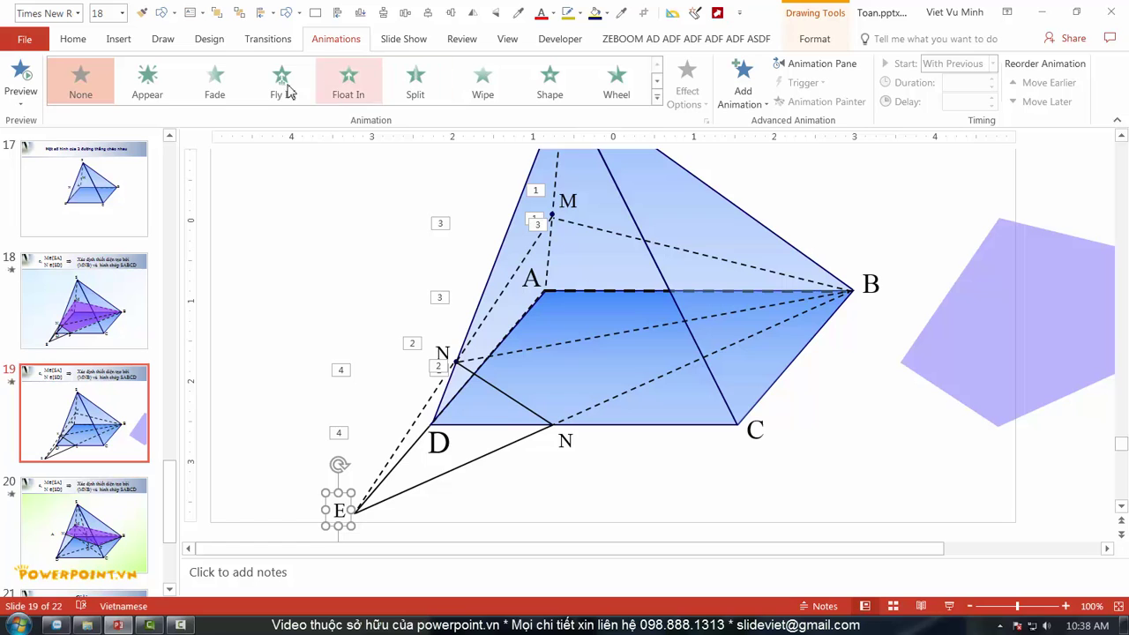
click(214, 82)
click(453, 474)
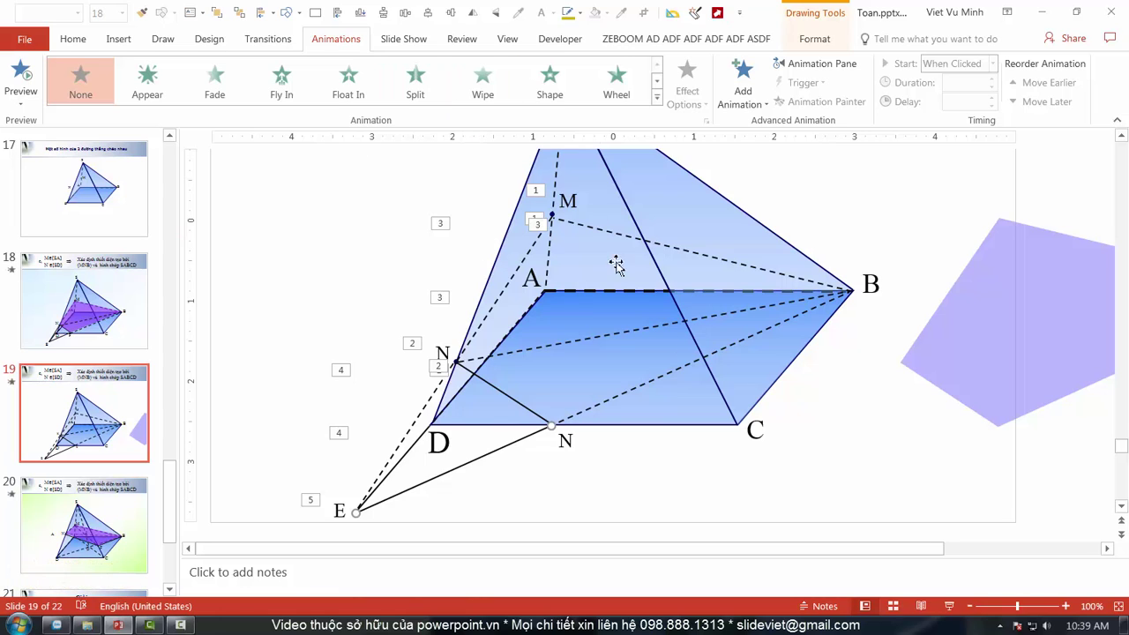
click(480, 94)
click(687, 83)
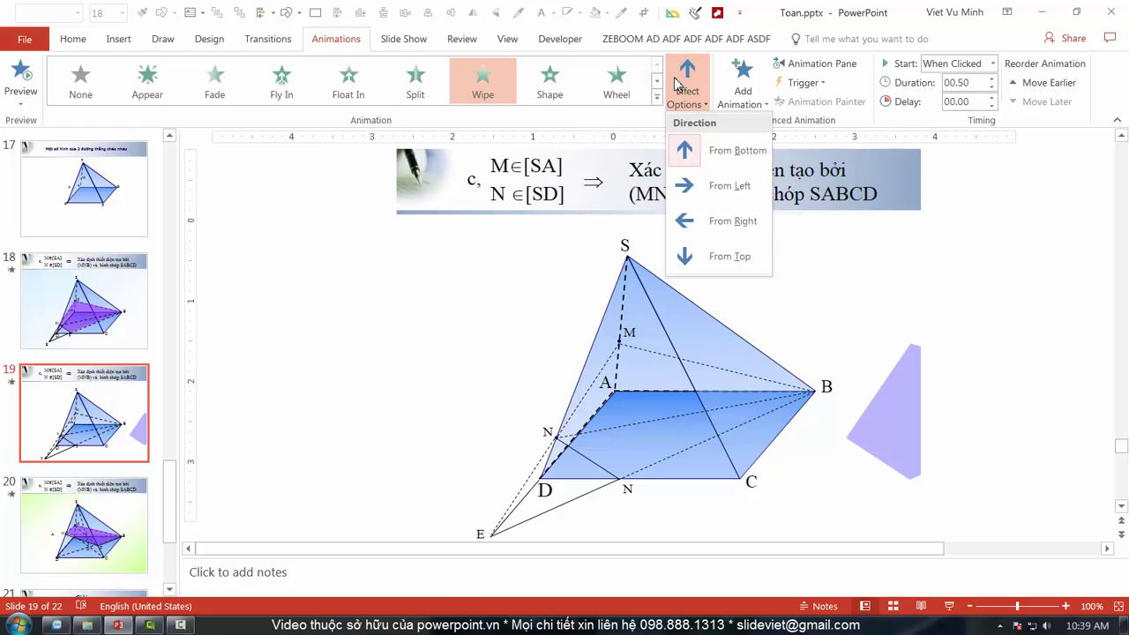
click(701, 194)
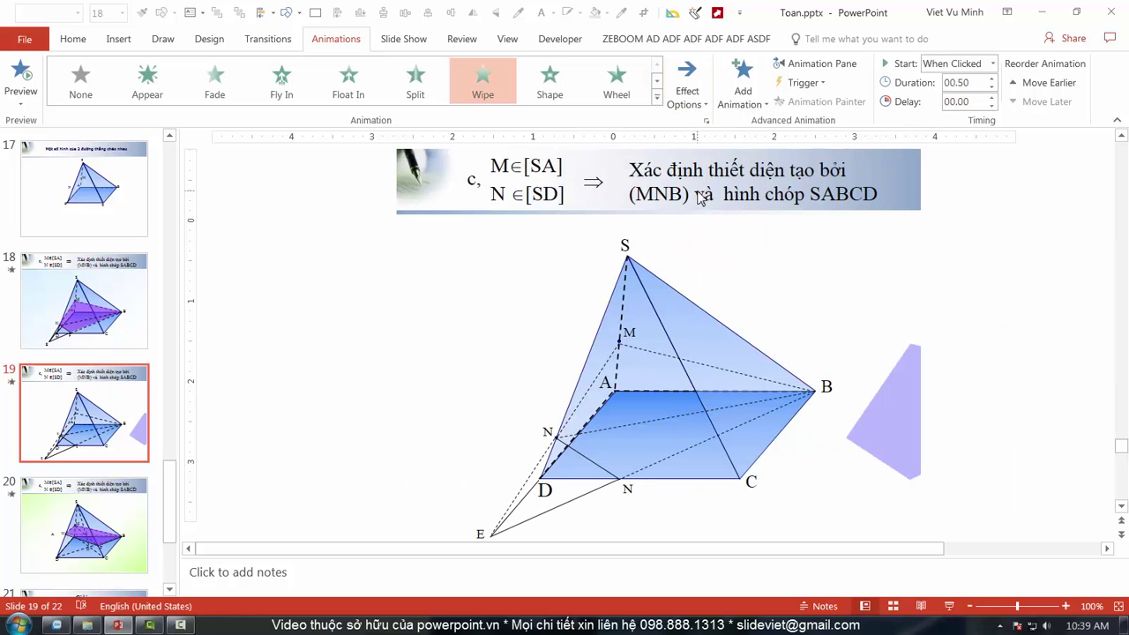
Apply a Fade entrance to the second N label on edge DC.
click(564, 445)
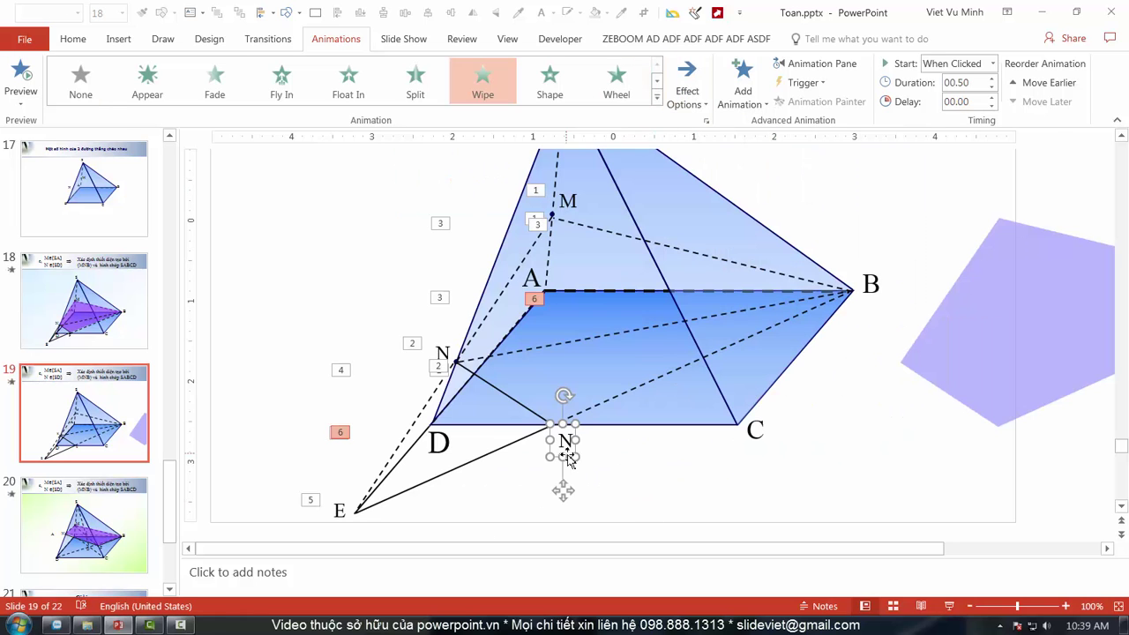
click(214, 81)
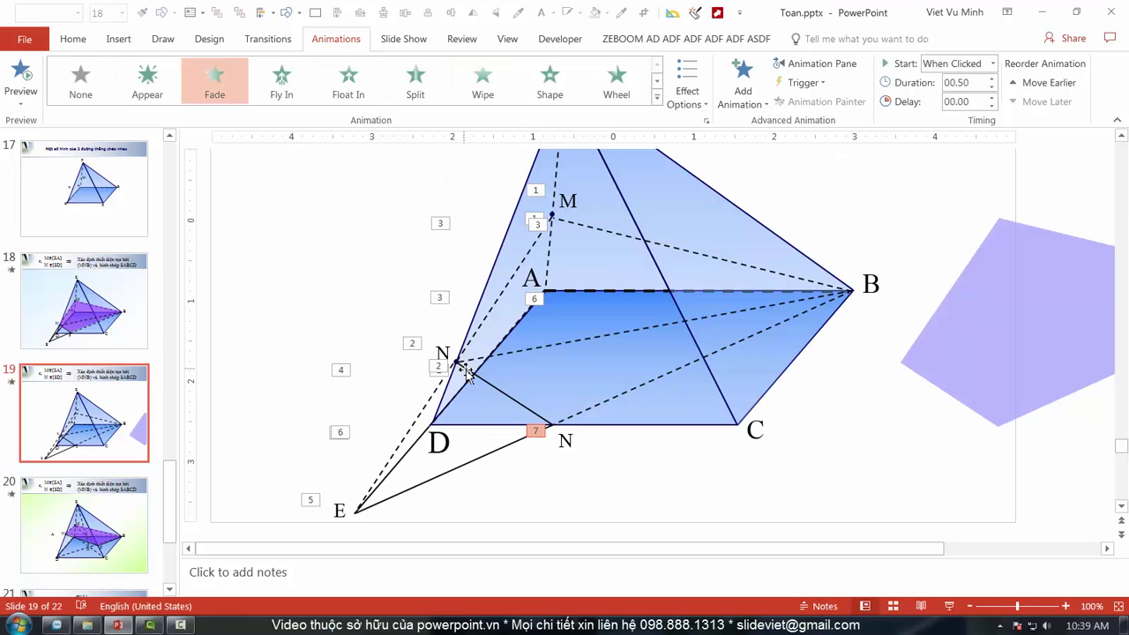
click(565, 439)
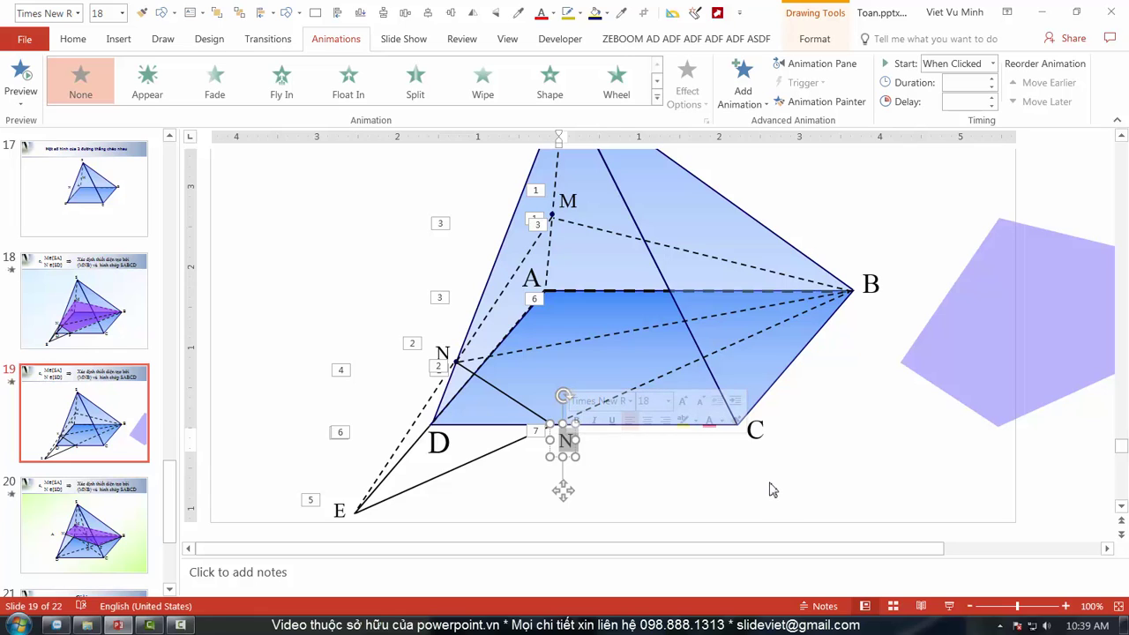
Relabel the point on DC as F and wipe in line N–F From Left.
text(f)
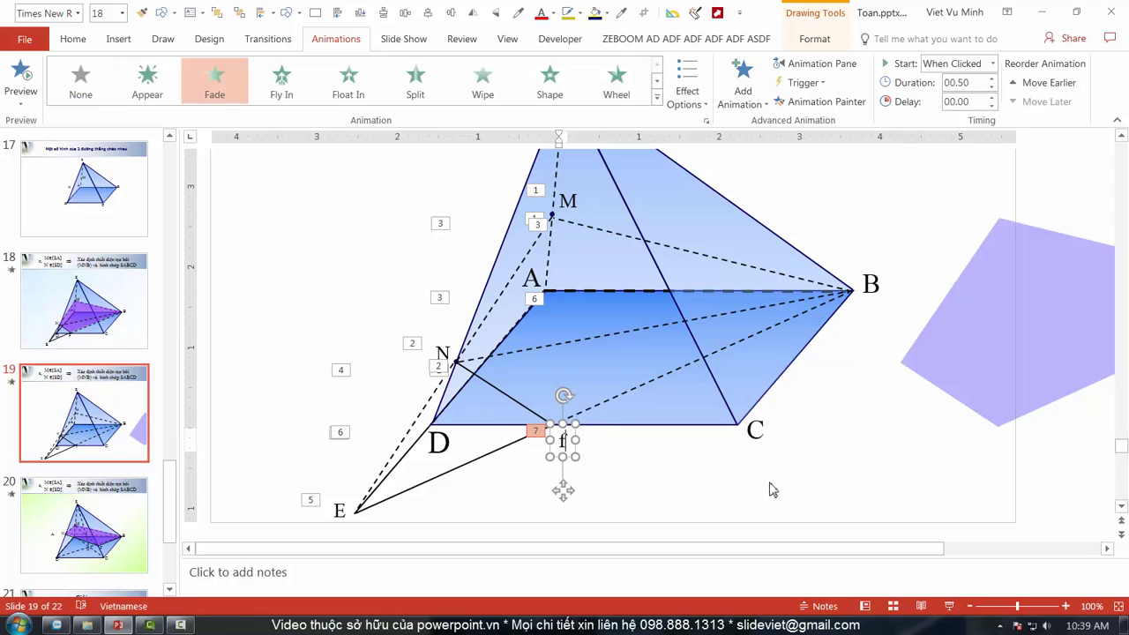
click(770, 491)
click(475, 381)
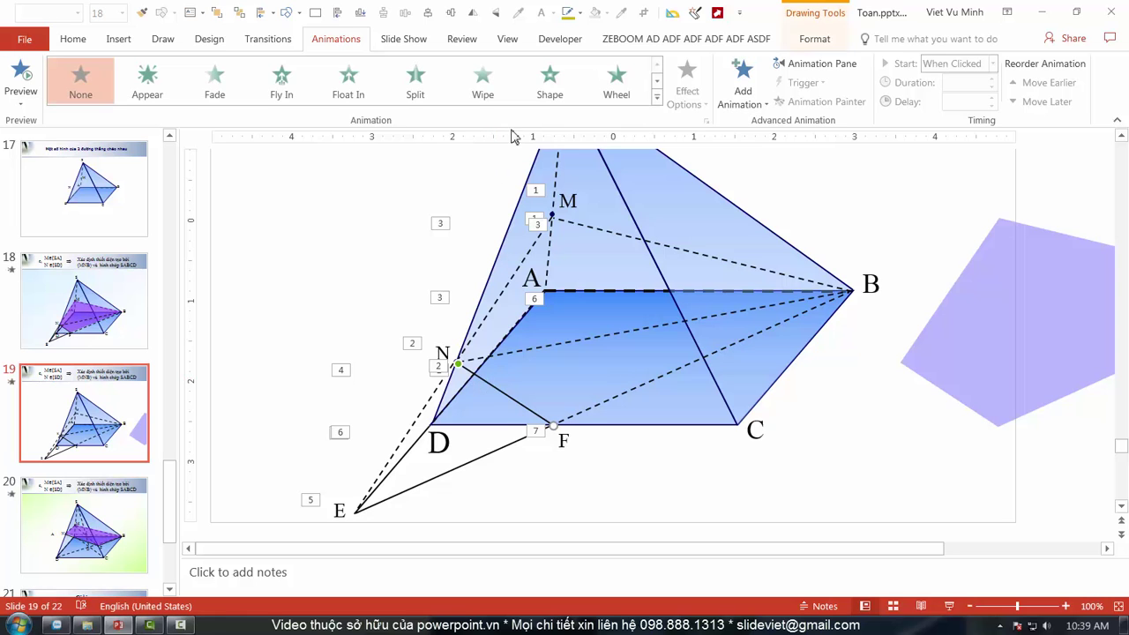
click(481, 81)
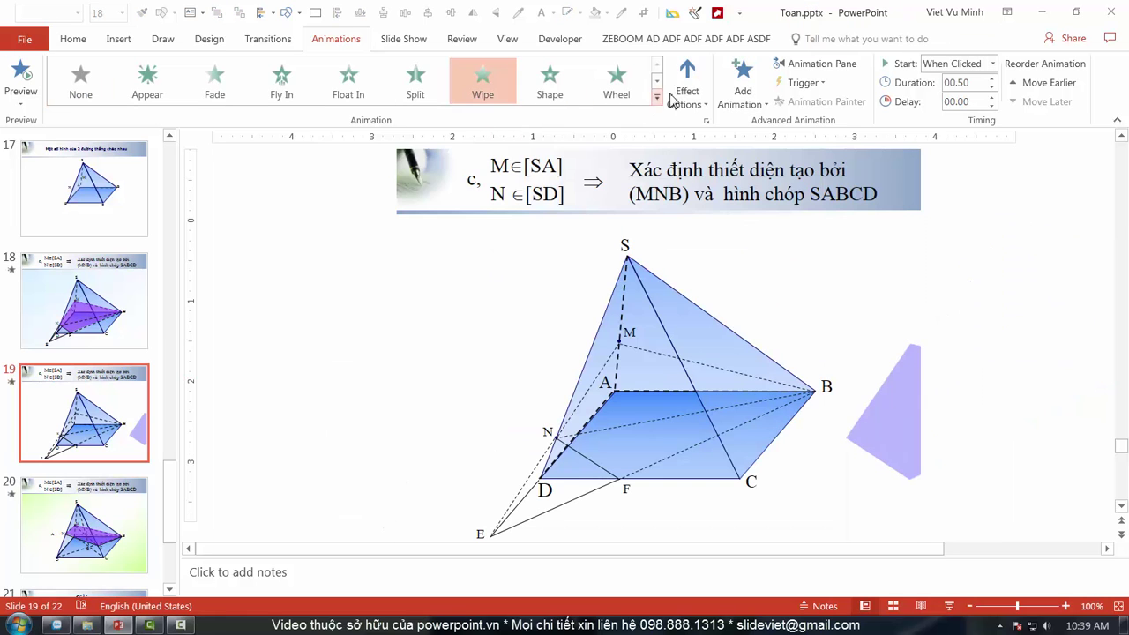
click(674, 97)
click(707, 187)
Give the purple section a Wipe From Top entrance and place it over MNFB.
click(964, 331)
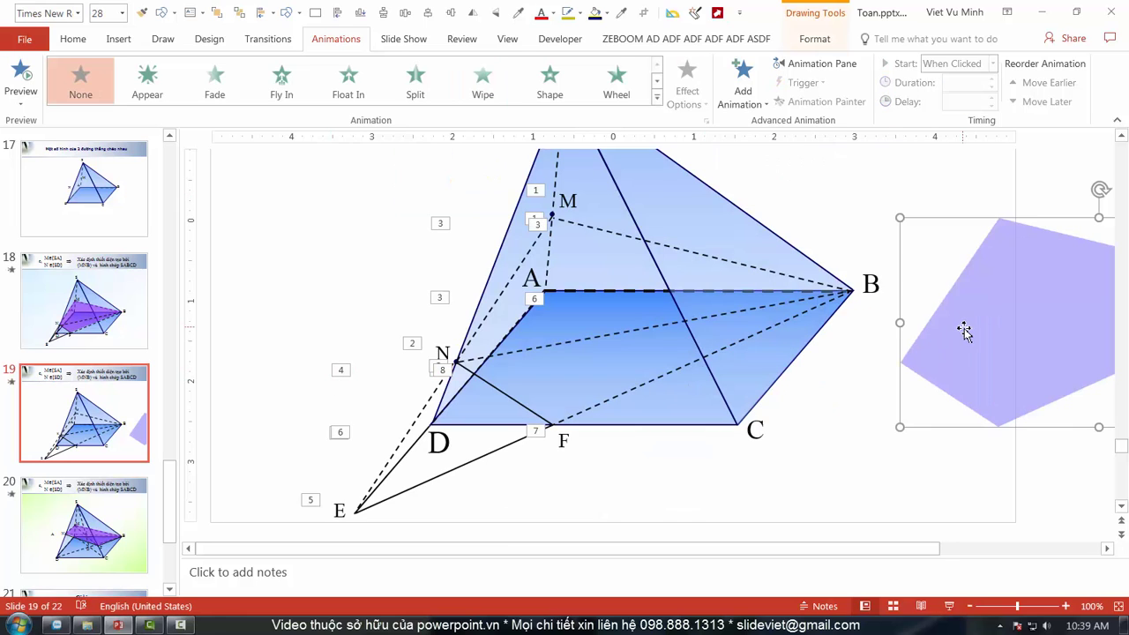
click(212, 86)
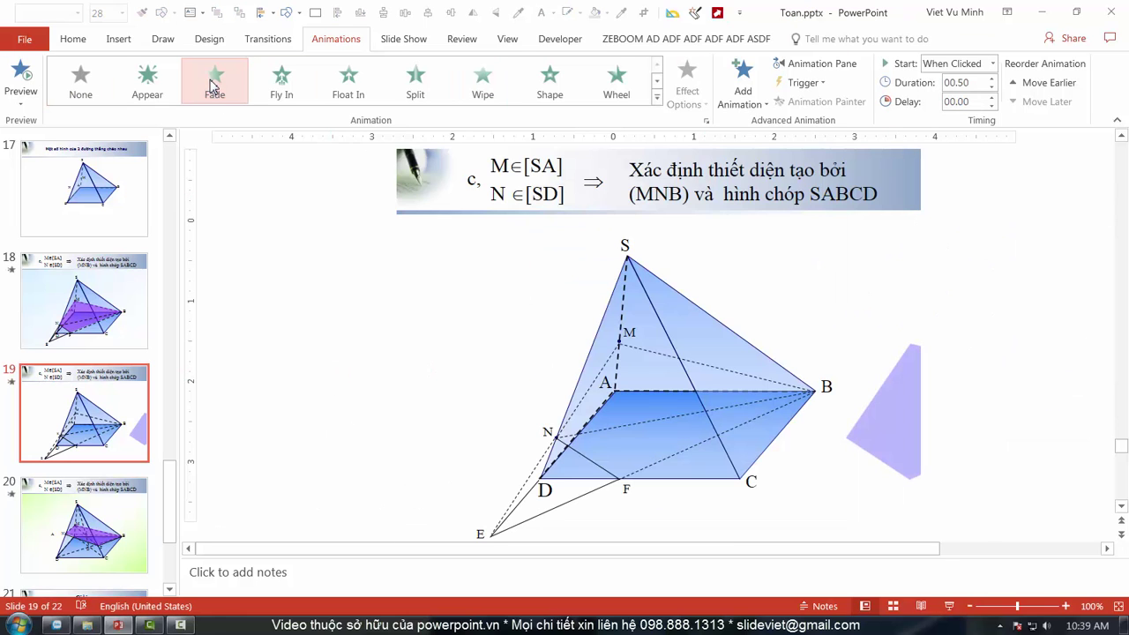
click(482, 82)
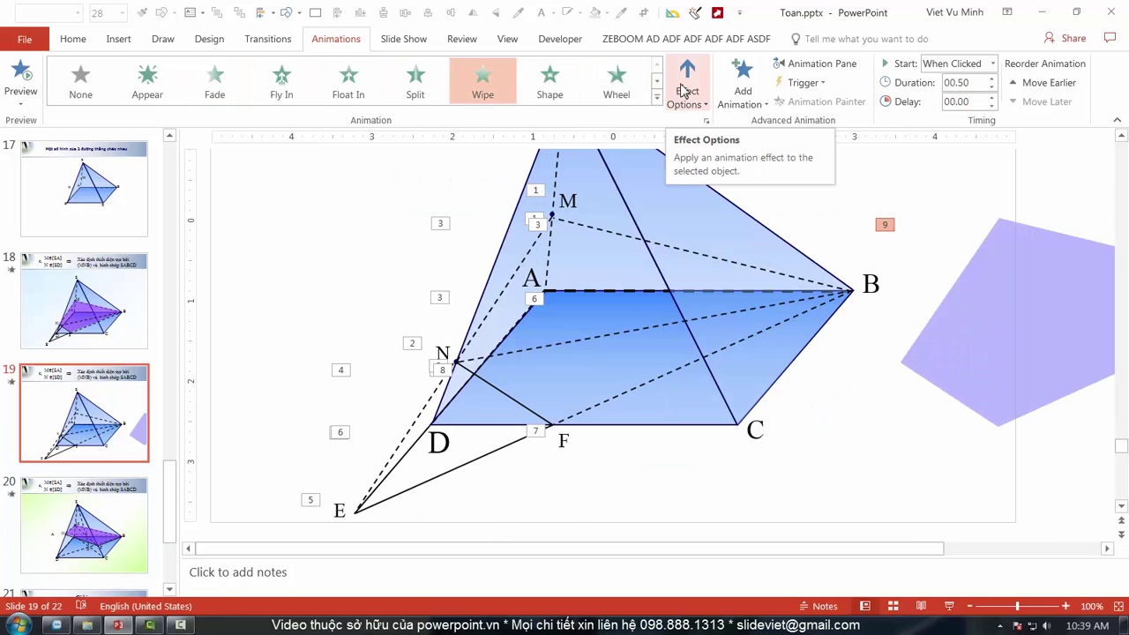
click(685, 90)
click(724, 255)
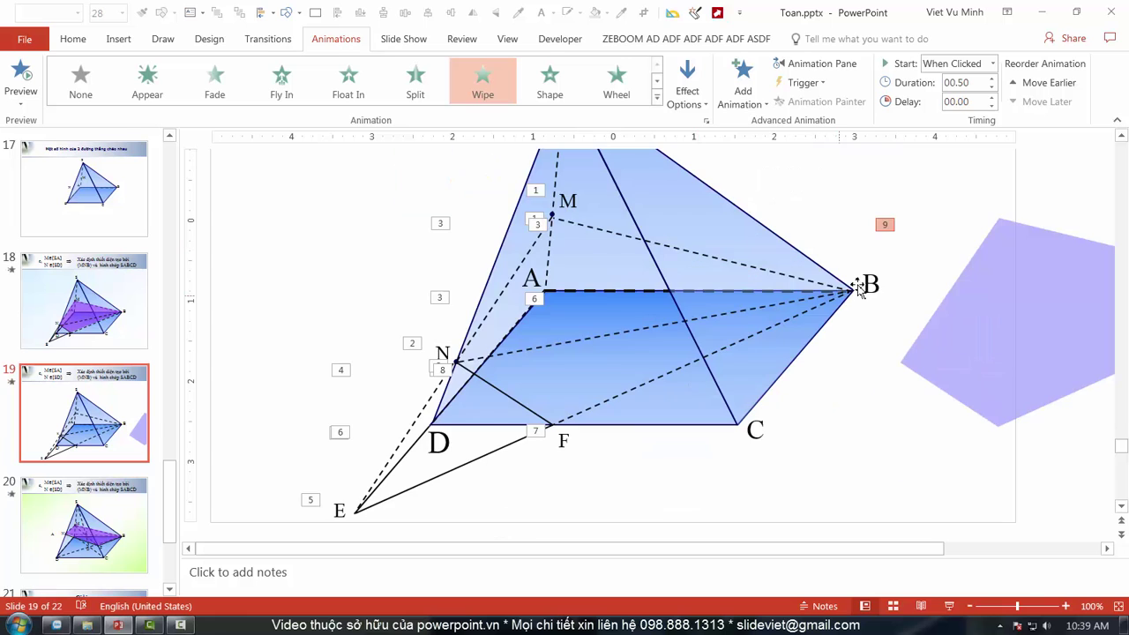
drag(976, 319, 530, 335)
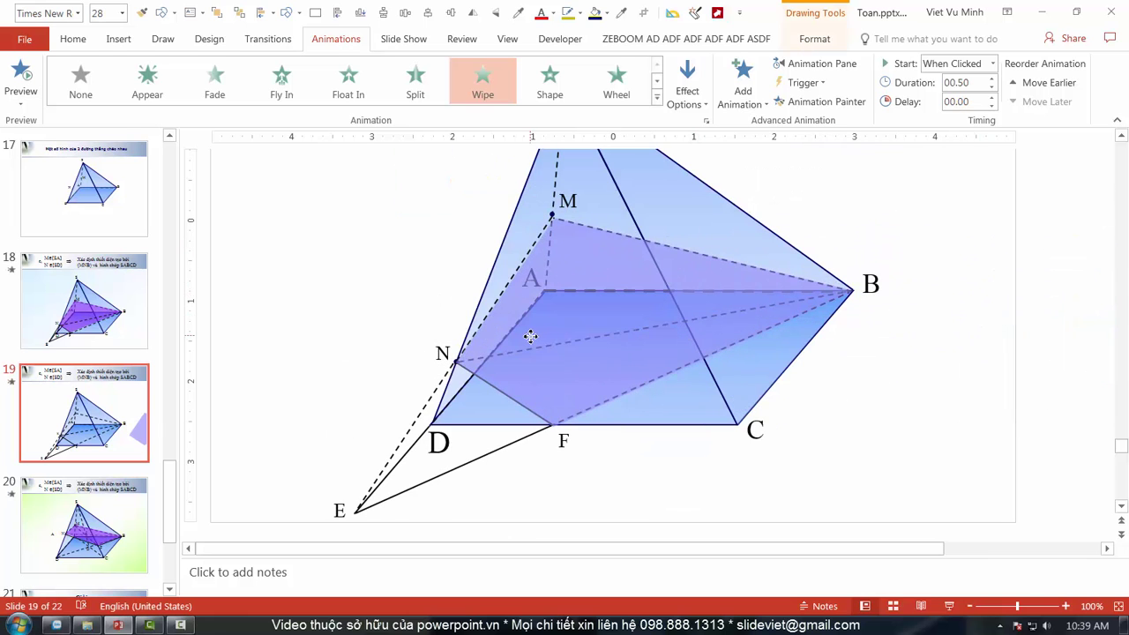
click(821, 63)
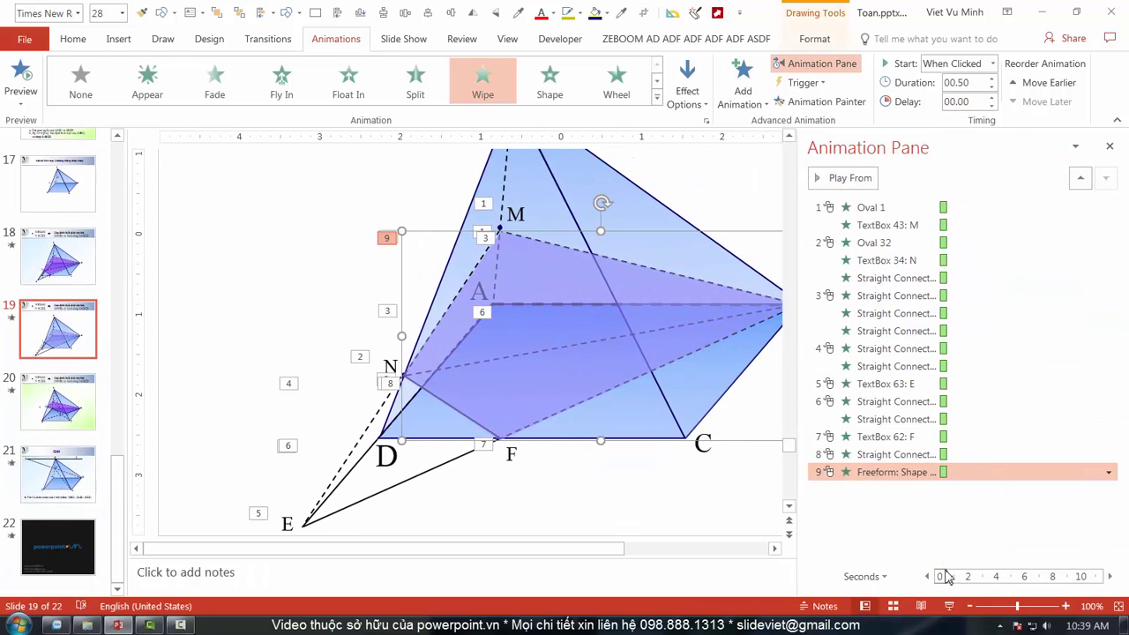
Preview the show, then set step 3's two connector lines to After Previous.
click(948, 607)
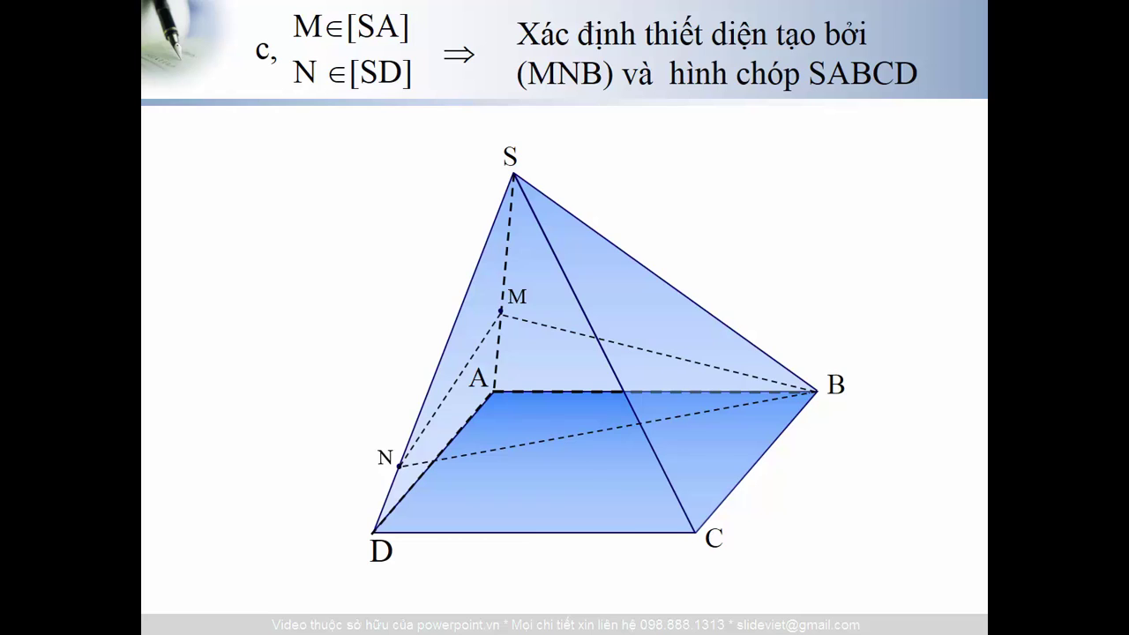
key(Escape)
click(856, 327)
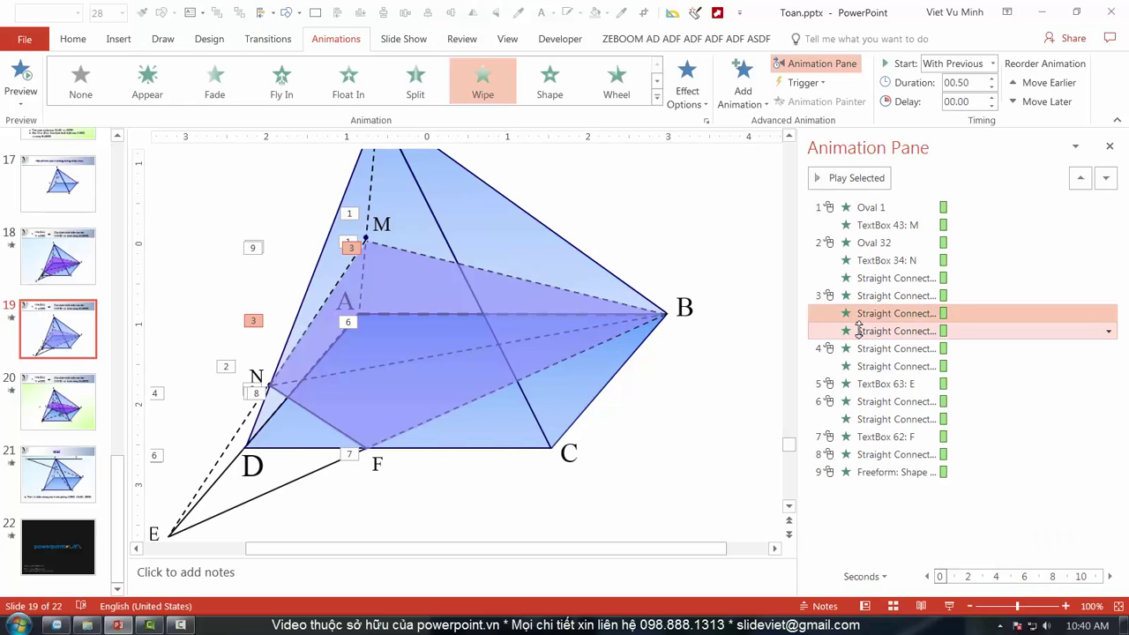
click(932, 69)
click(933, 114)
Play the animations from step 3 and from step 4 to check the sequence.
click(839, 298)
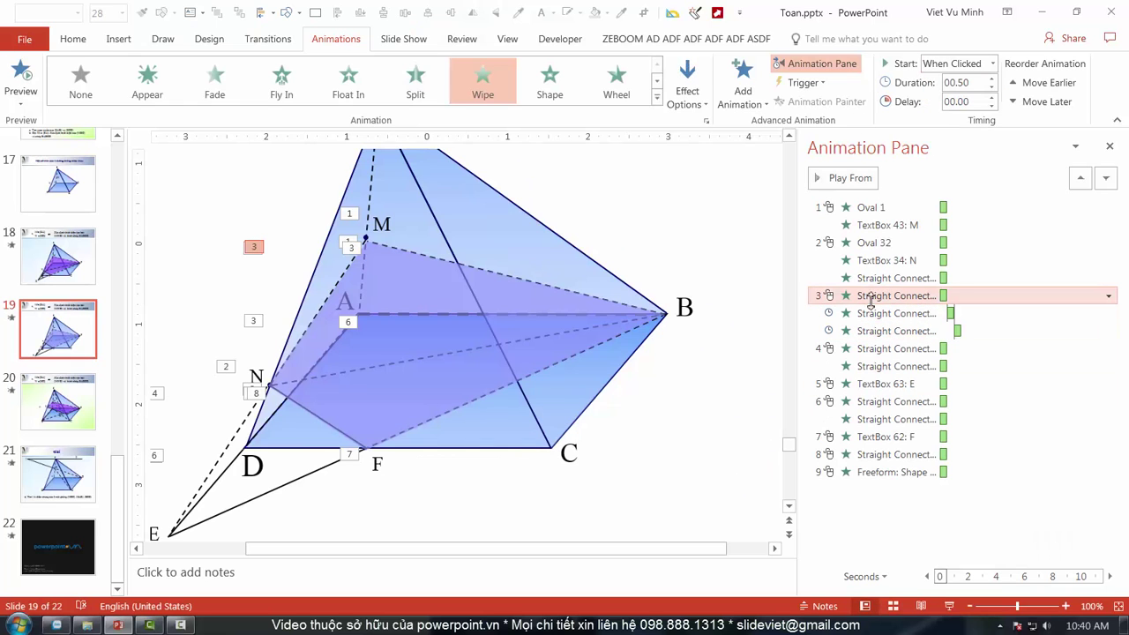
click(842, 178)
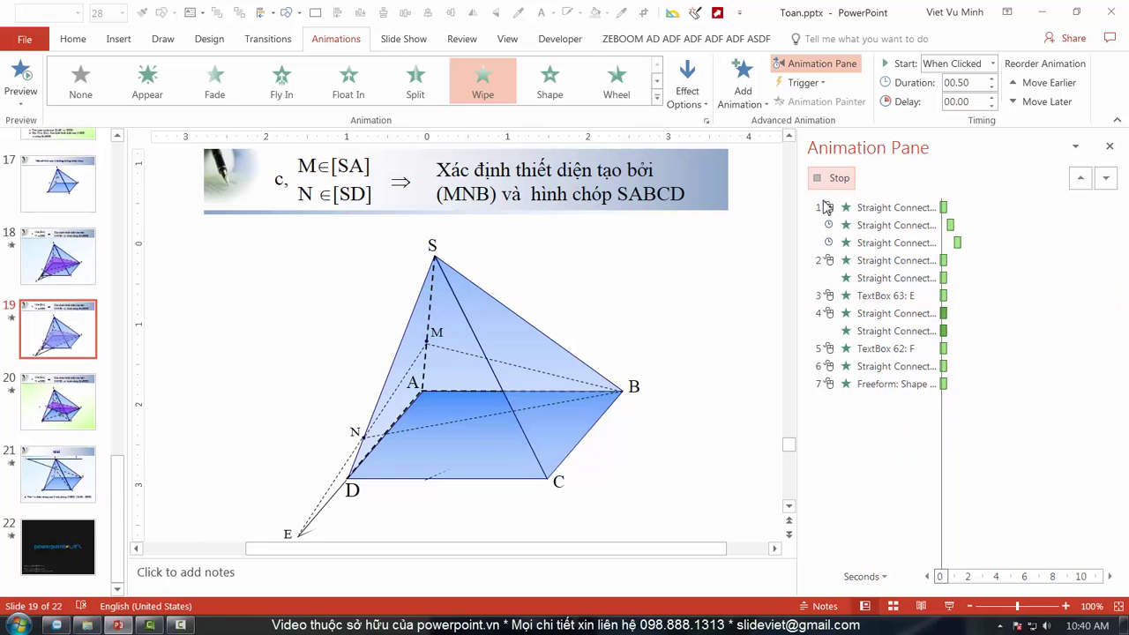
click(848, 351)
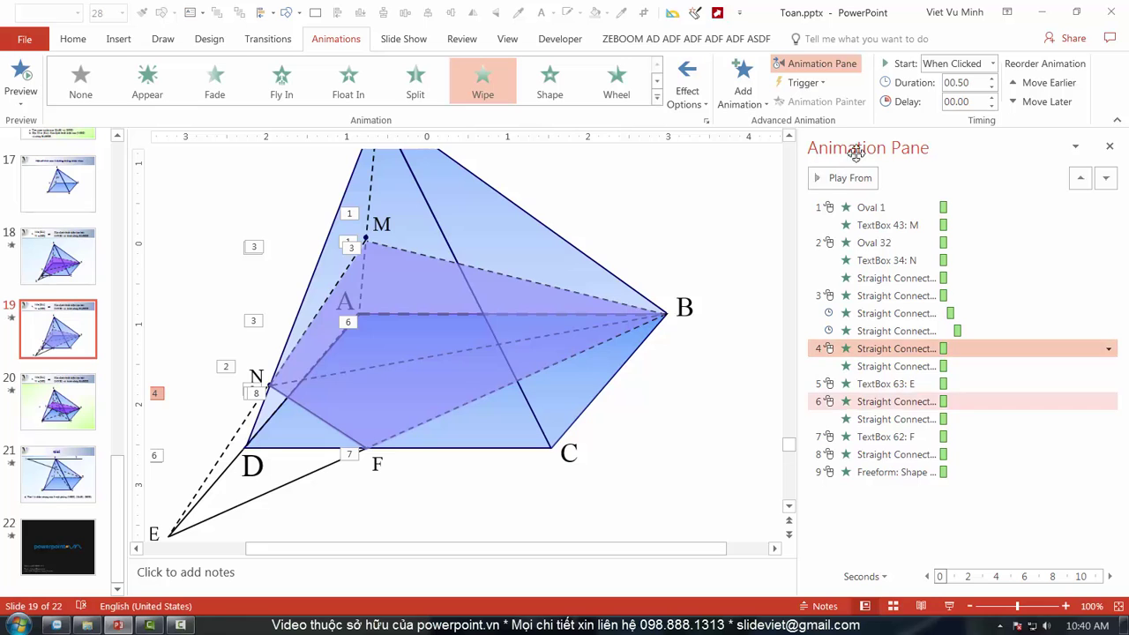
click(840, 178)
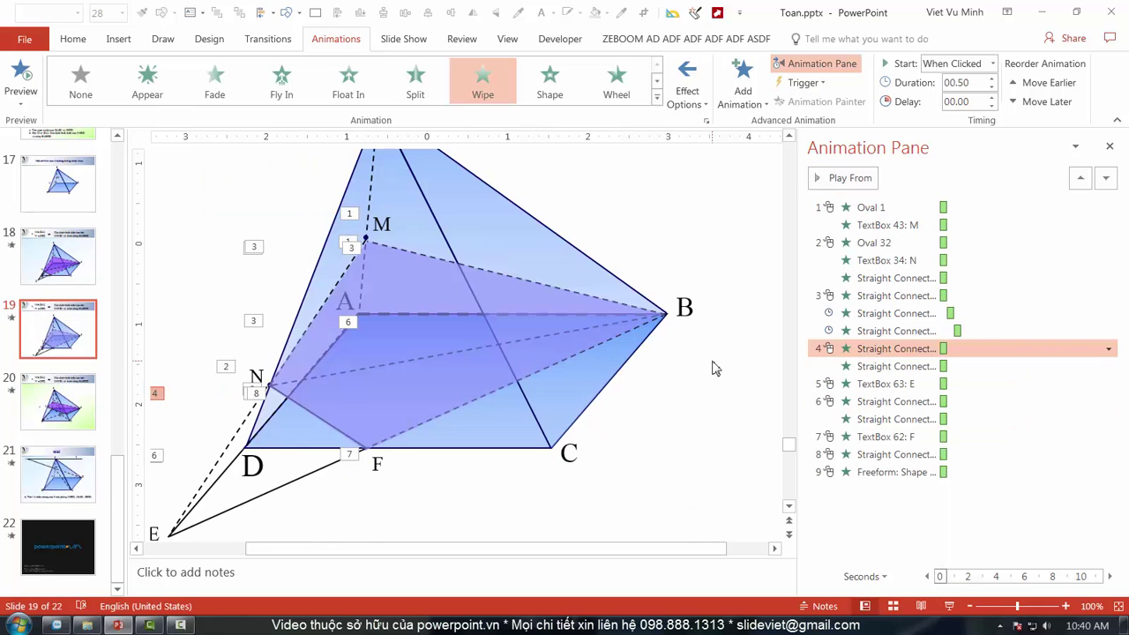
Move label F's animation into step 6 with After Previous start, then replay from step 6.
drag(885, 436, 898, 394)
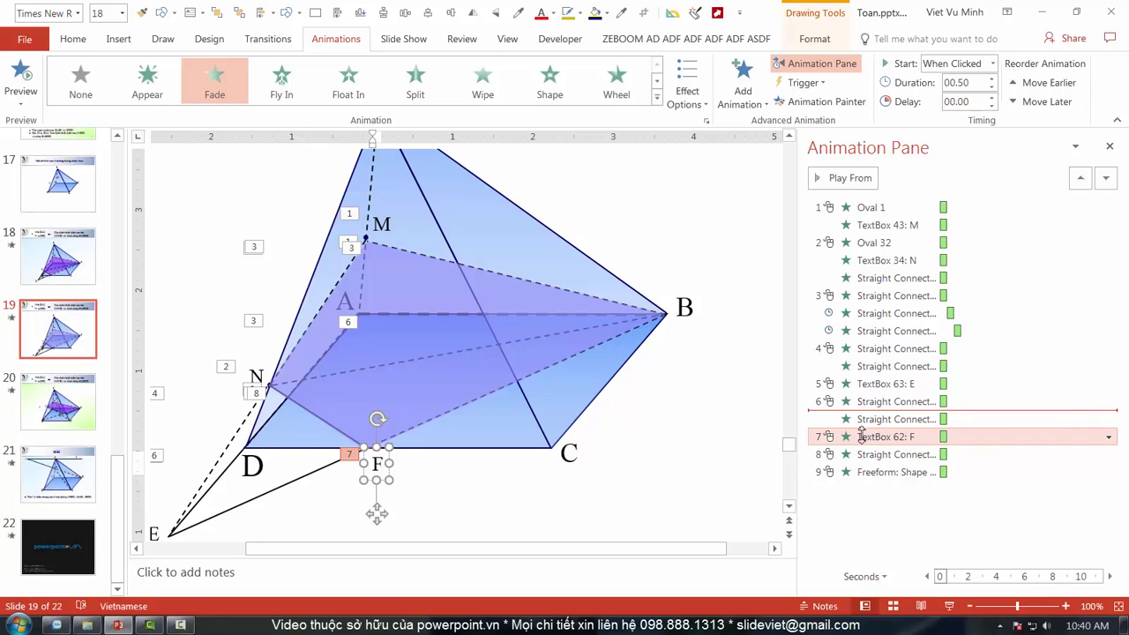
mouse_move(861, 434)
mouse_down()
mouse_move(857, 421)
mouse_move(776, 424)
mouse_up()
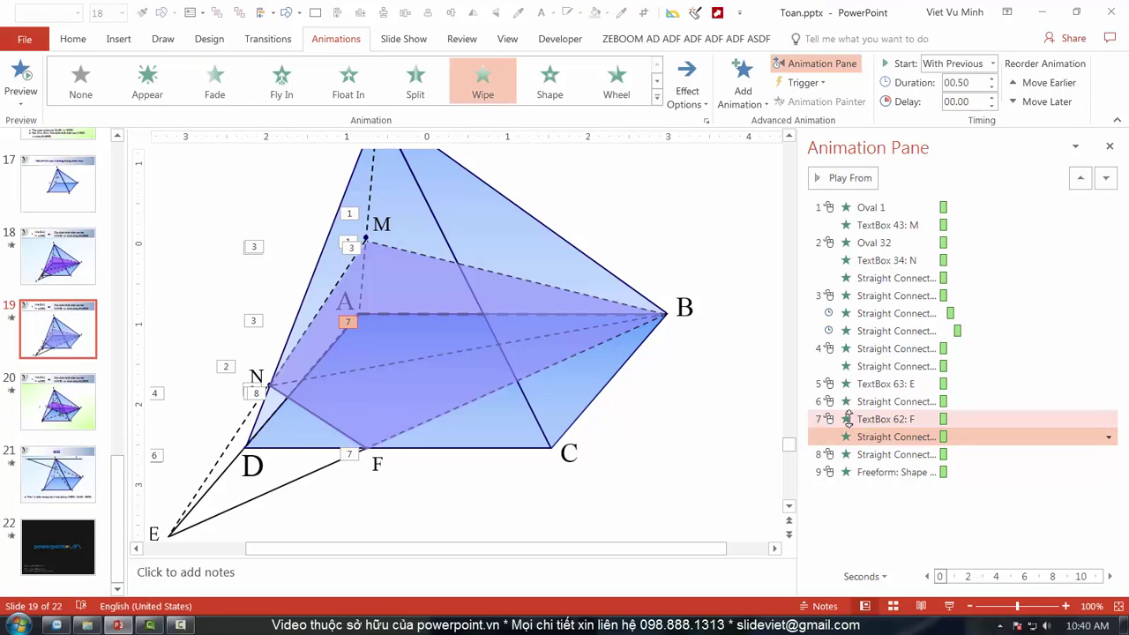
click(970, 66)
click(952, 111)
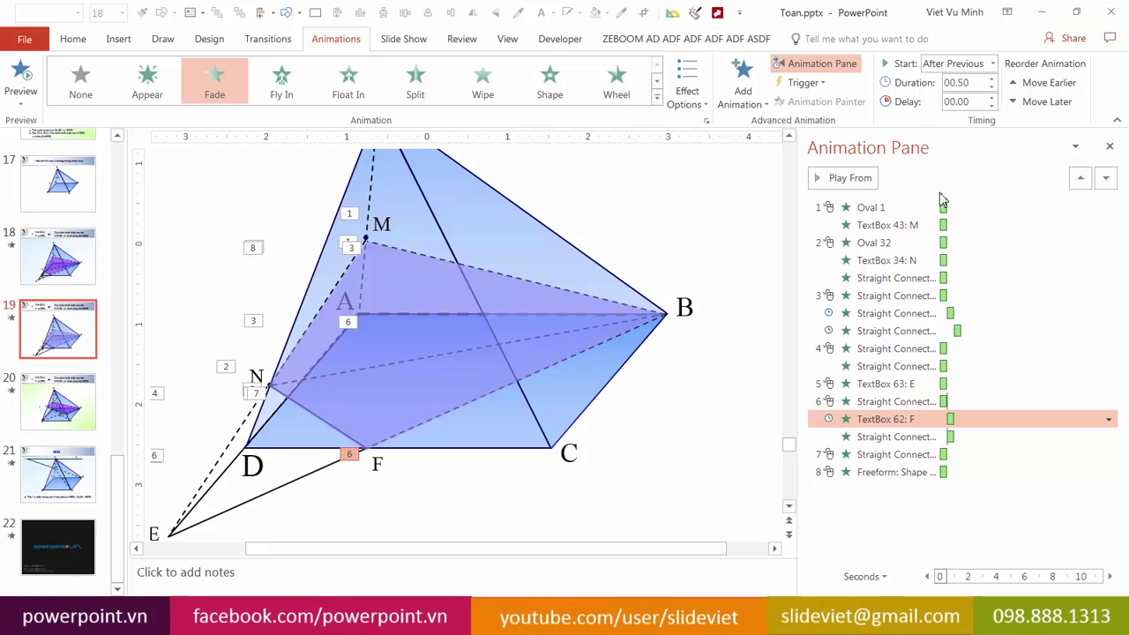
click(891, 436)
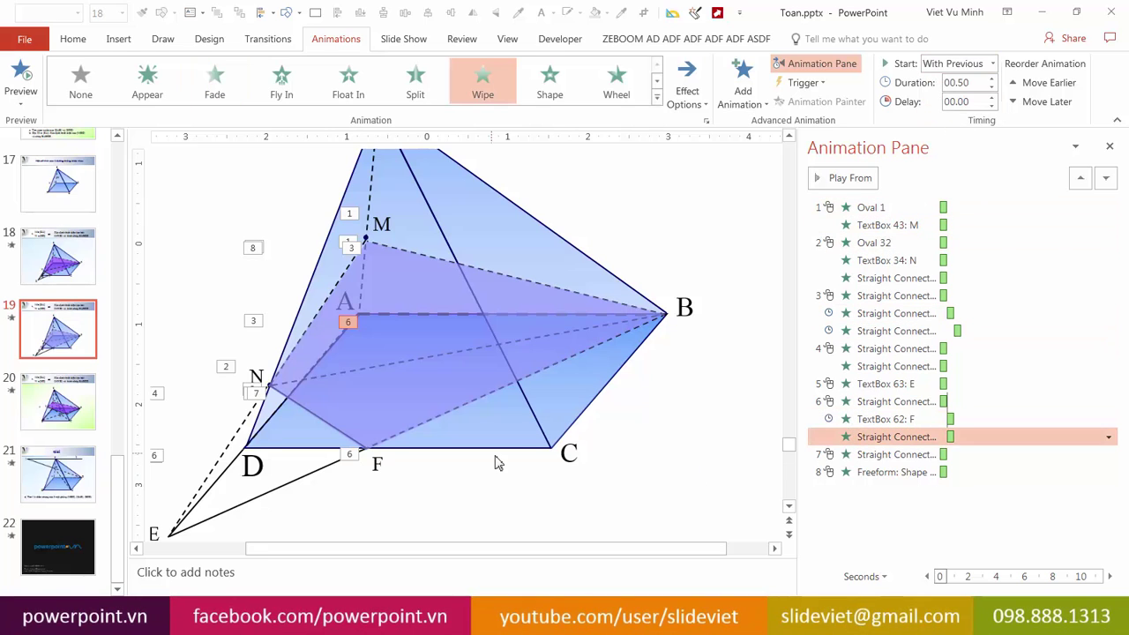
click(829, 404)
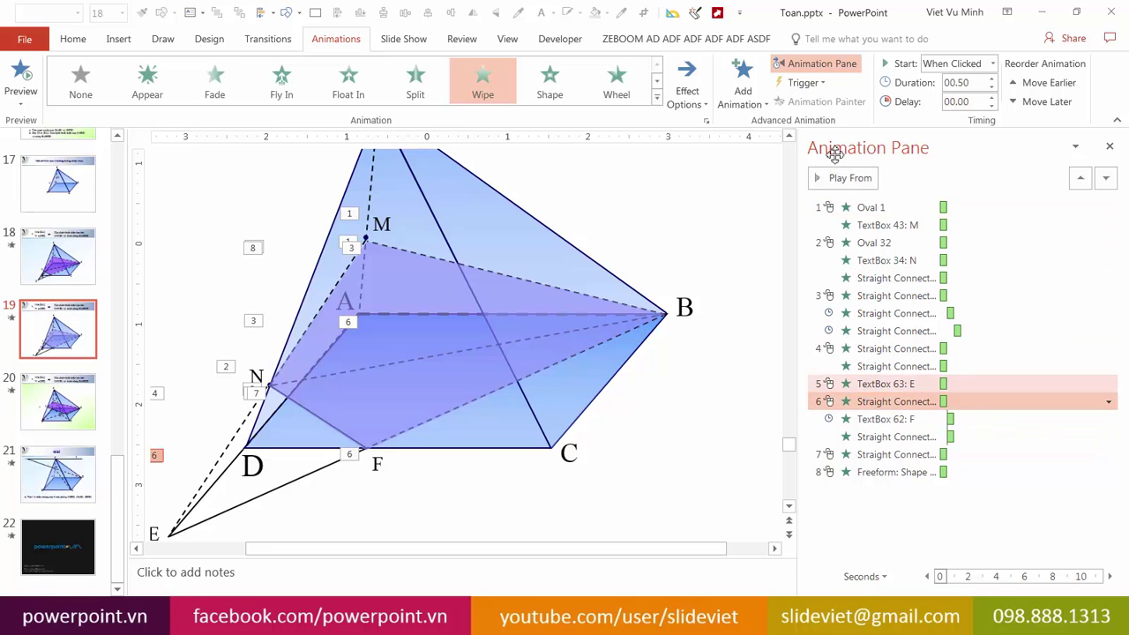
click(842, 178)
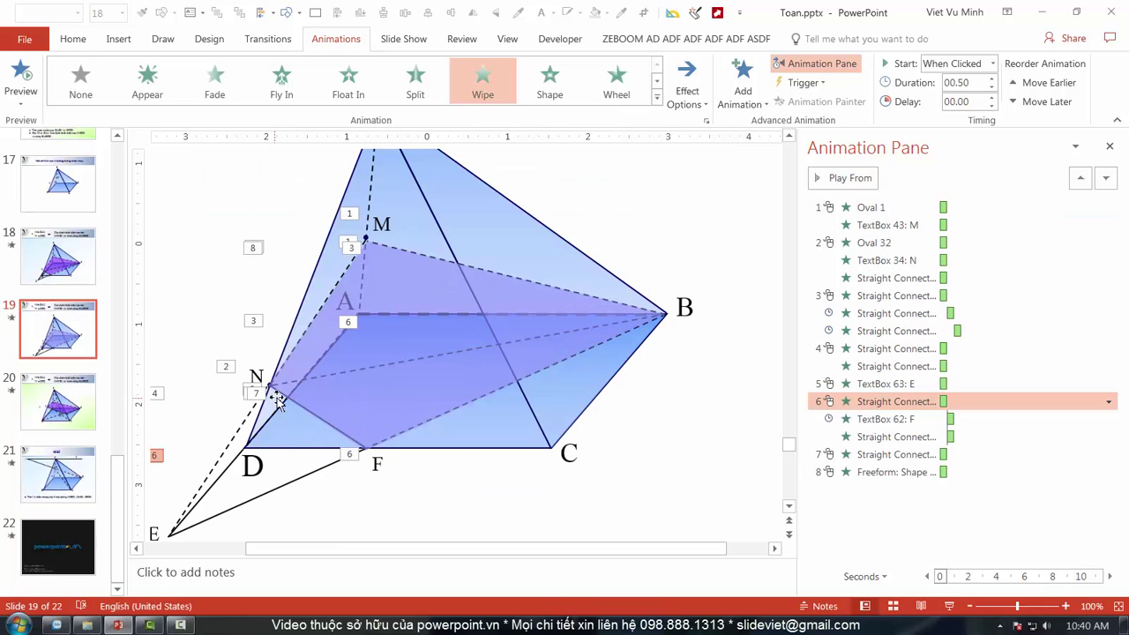
Check steps 7 and 8, including the purple section's animation, then start the slide show.
click(300, 420)
click(330, 424)
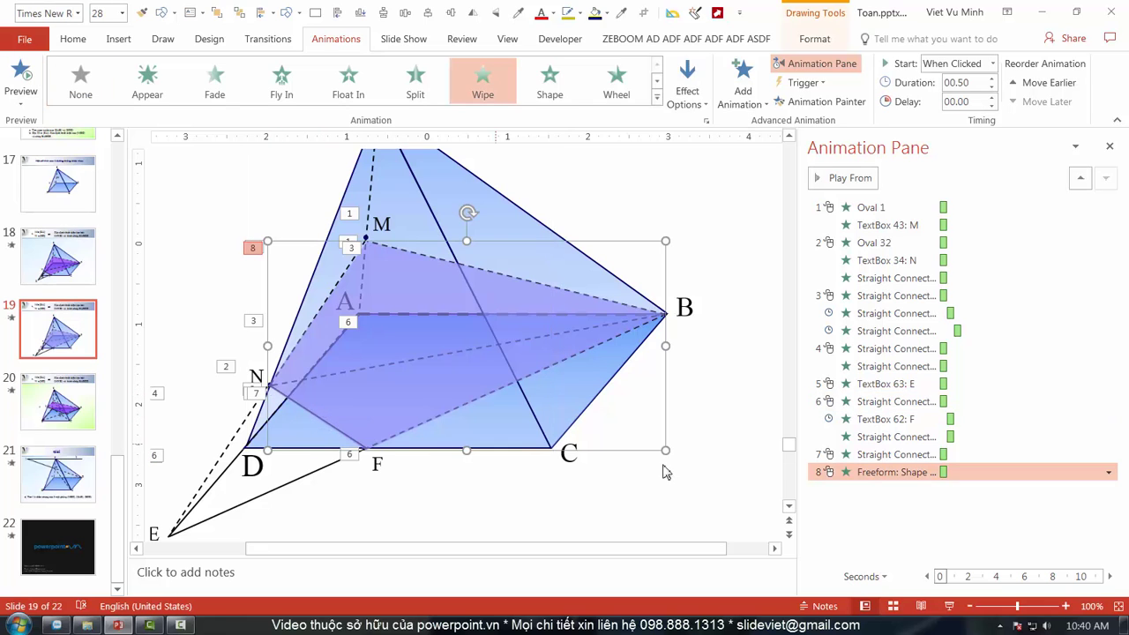
click(756, 482)
click(842, 459)
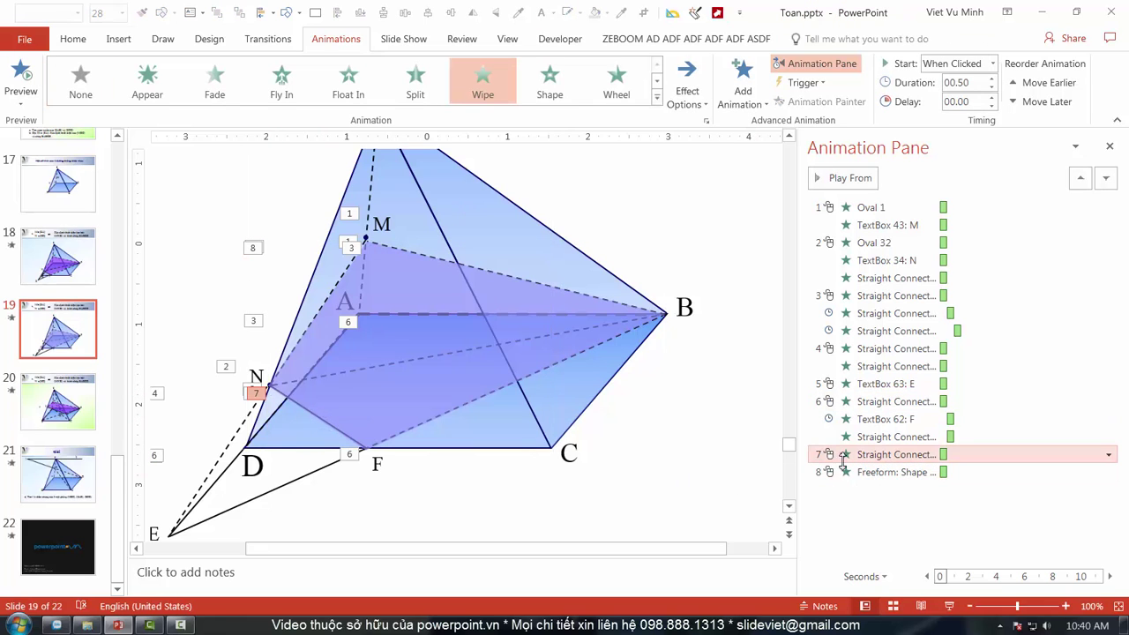
click(841, 472)
click(347, 439)
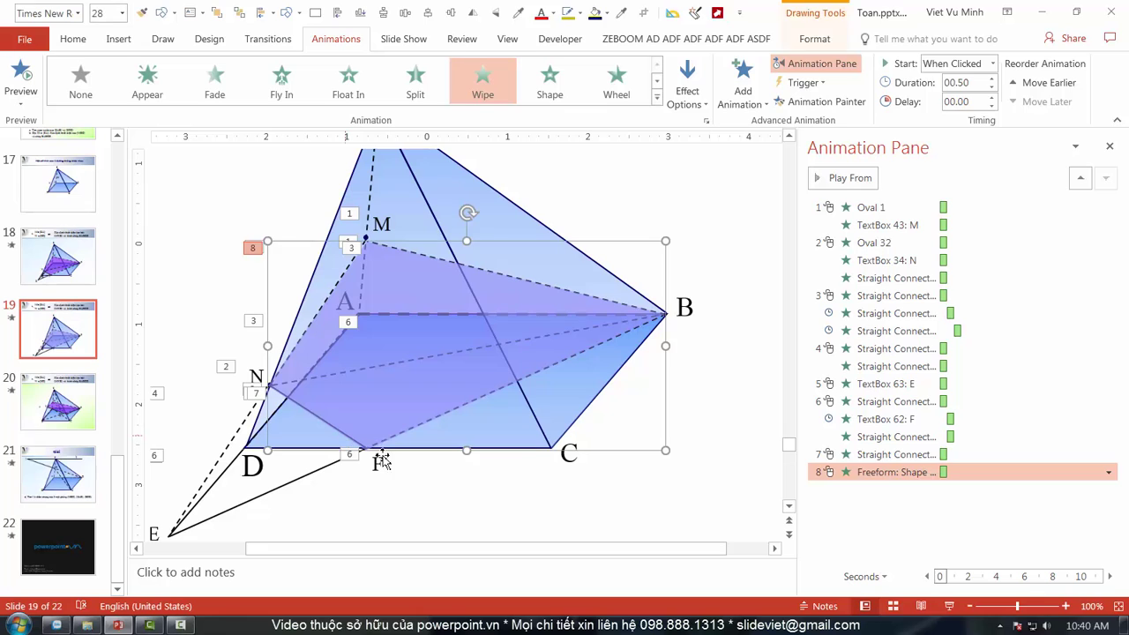
click(423, 500)
drag(388, 515, 242, 336)
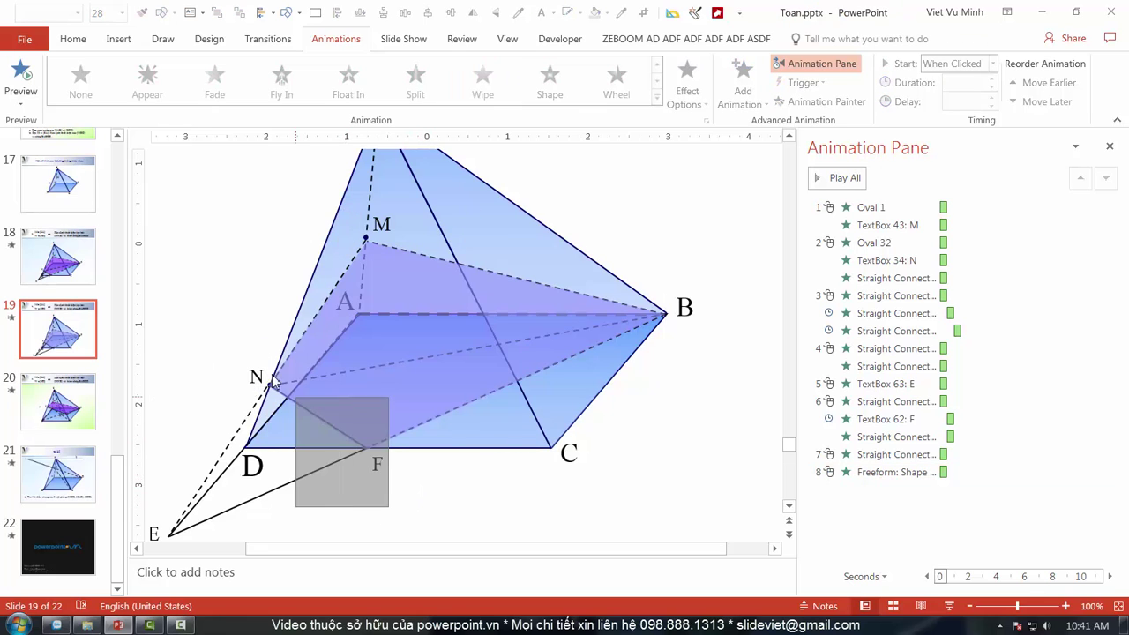
click(522, 524)
click(836, 456)
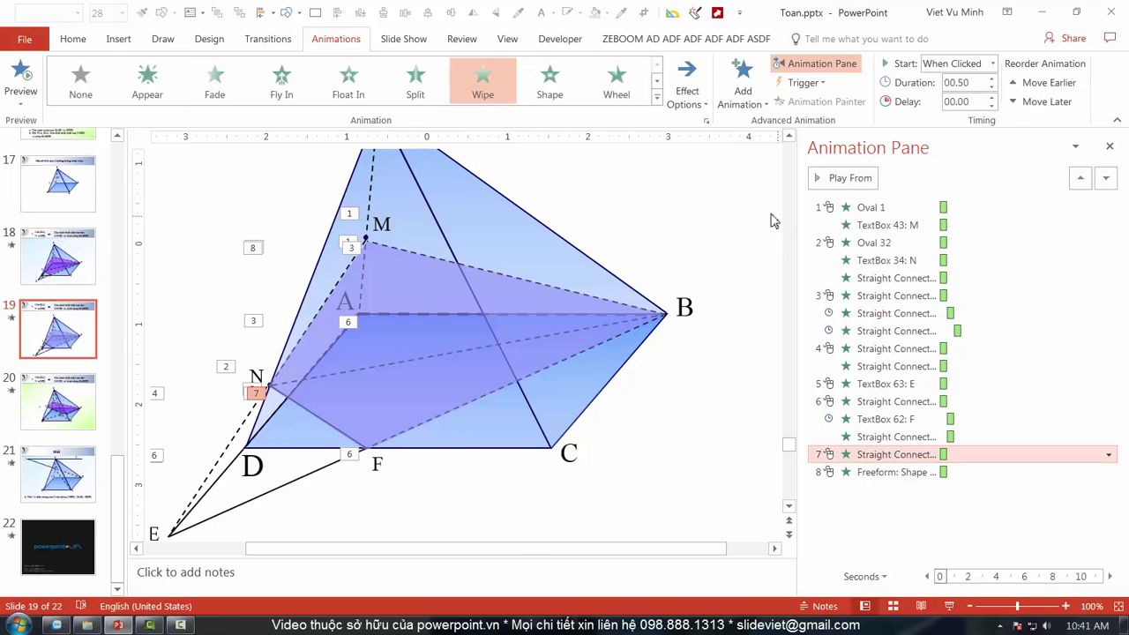
click(949, 606)
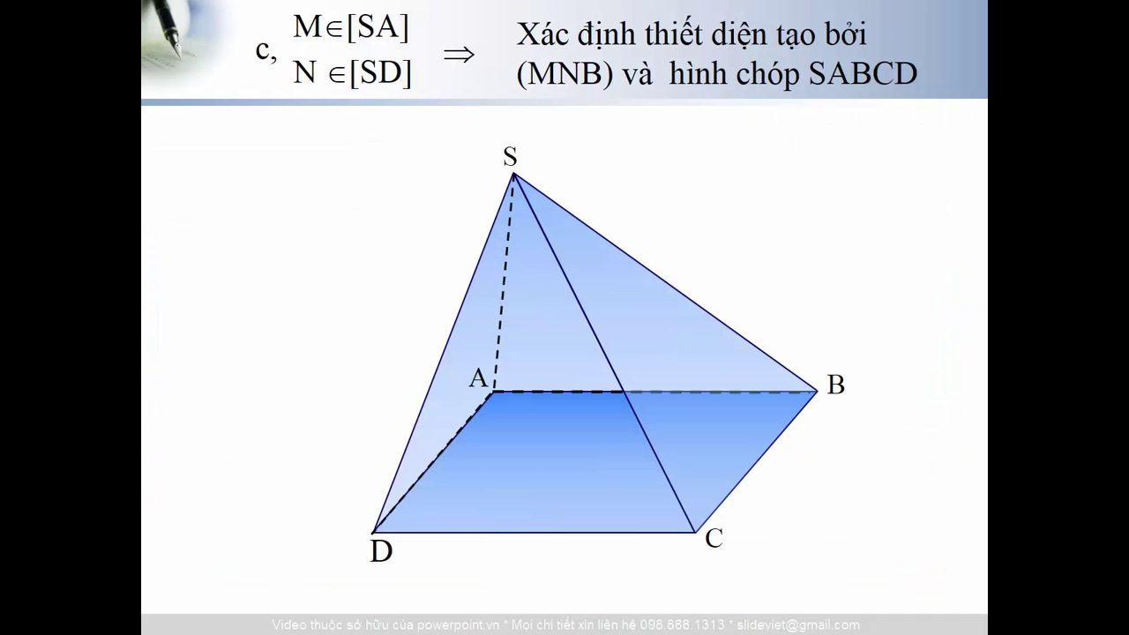